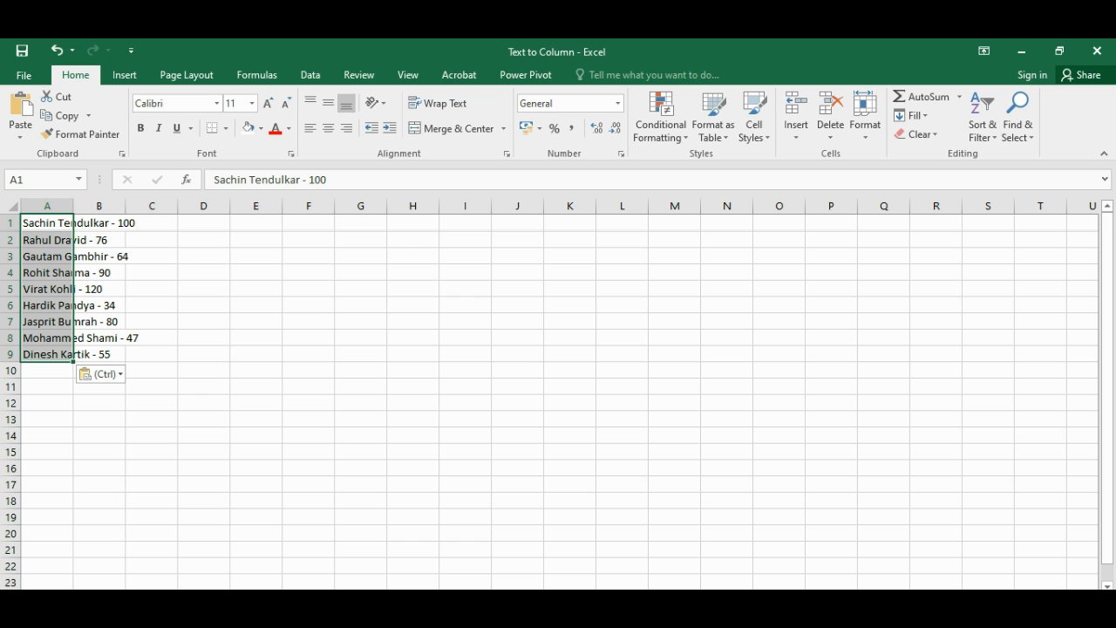
Step: Switch to the Text to Column Test Data file in Notepad and examine the Unorganized Text and Text with Comma sections
key(alt+Tab)
key(alt+Tab)
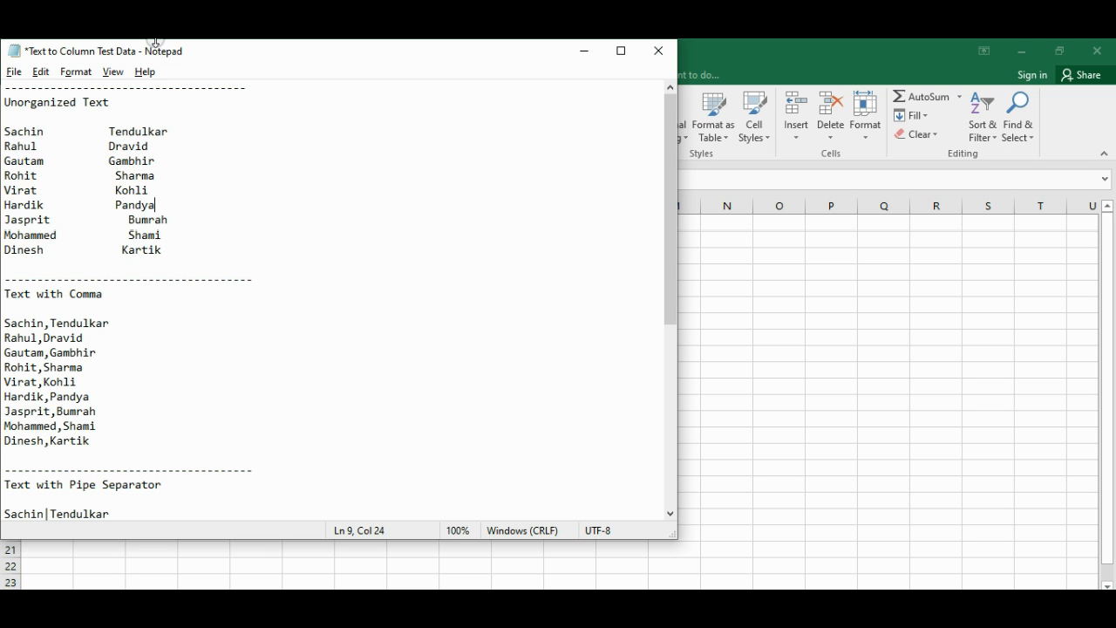
double_click(121, 105)
click(122, 104)
key(ctrl+shift+Left)
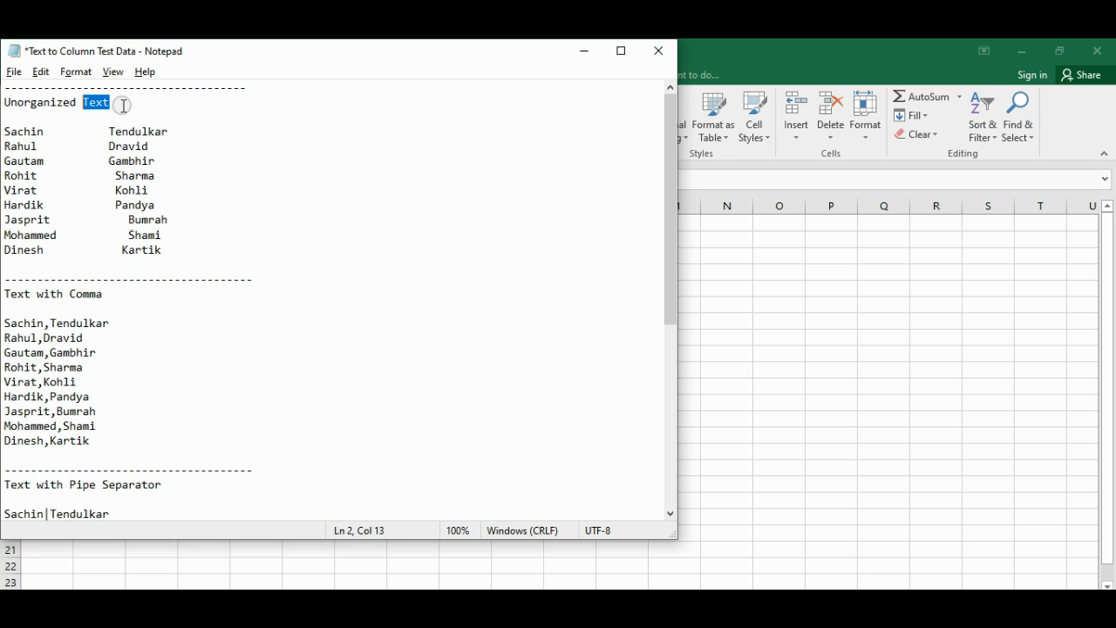
key(ctrl+shift+Left)
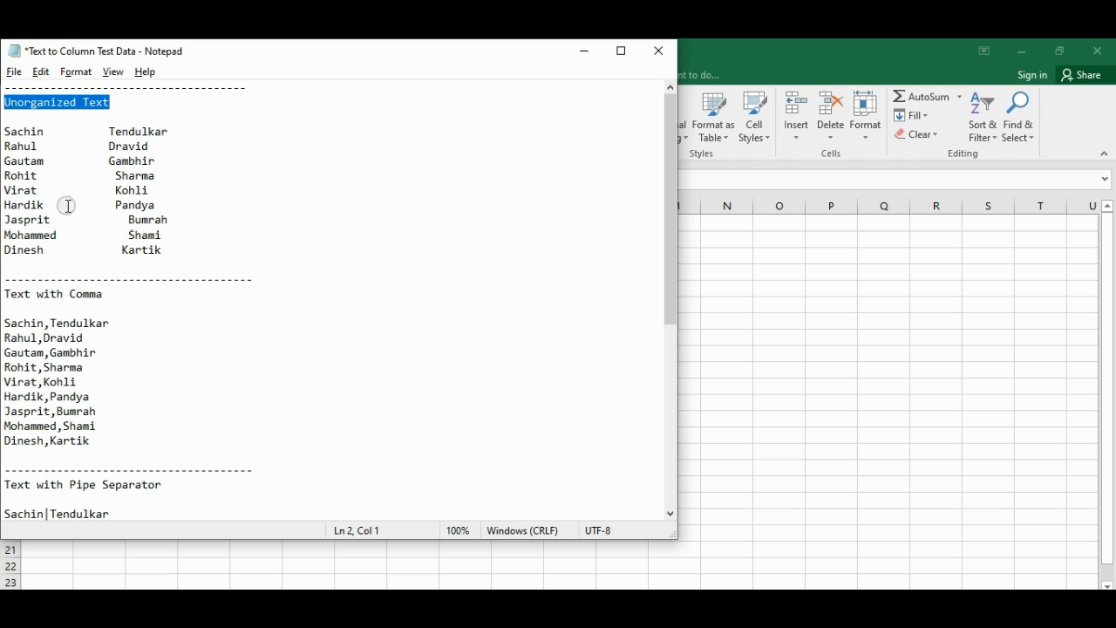
drag(104, 296, 3, 296)
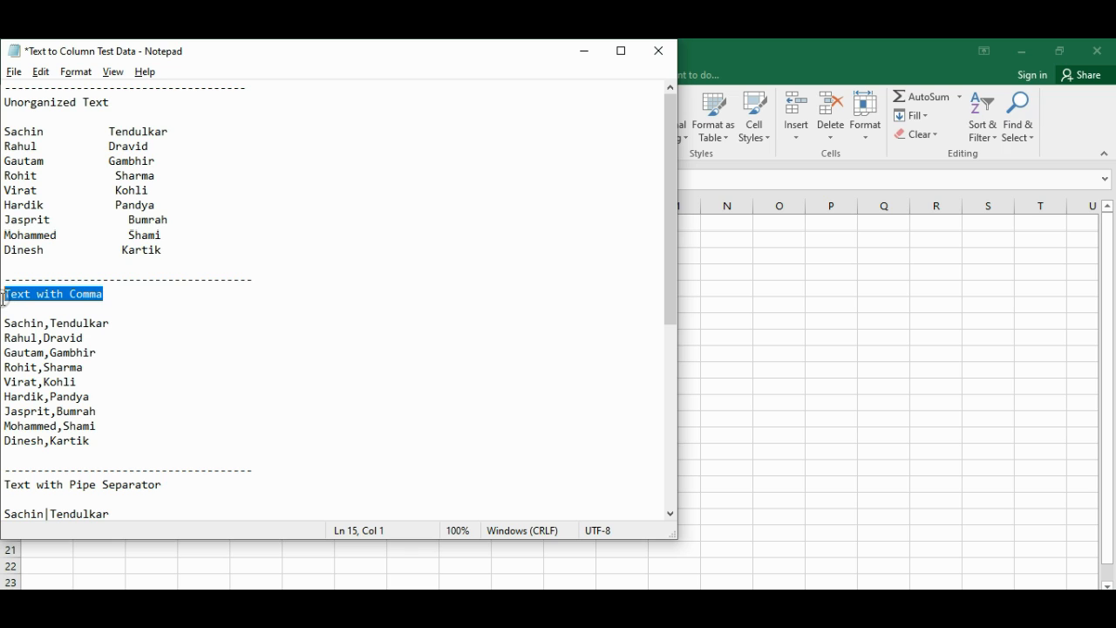
click(49, 324)
double_click(48, 324)
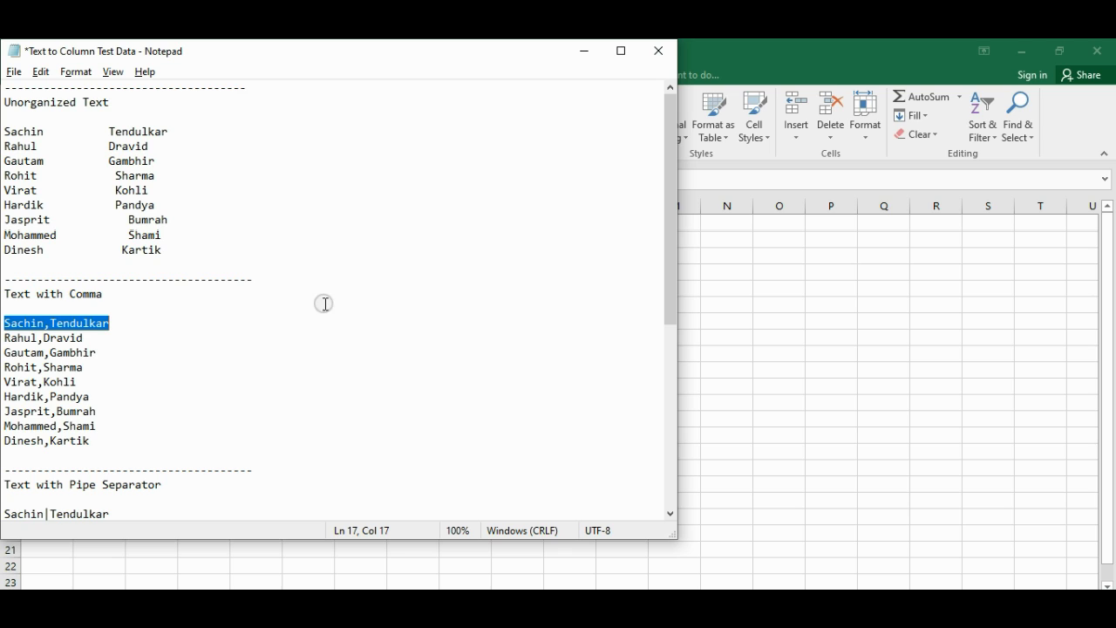
Step: Examine the Text with Pipe Separator and Text with Morethan 1 Delimeter sections, including the space and hyphen between entries
click(165, 482)
key(Down)
key(Down)
key(Down)
key(Down)
key(Down)
key(Down)
key(Down)
key(Down)
key(Down)
key(Down)
key(Down)
key(Down)
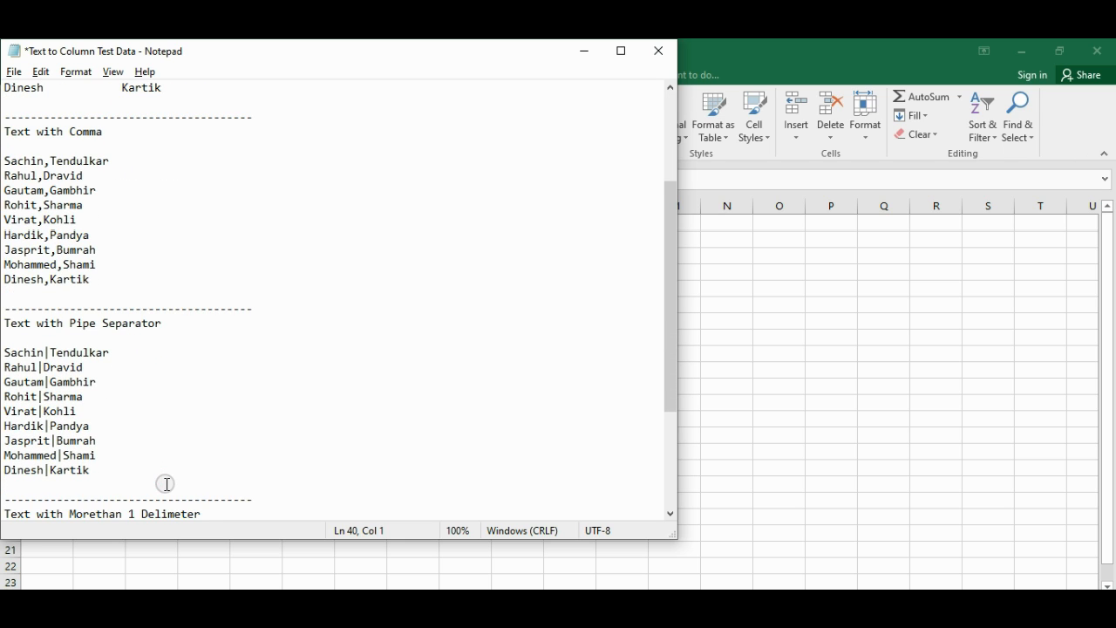
key(Down)
key(Down)
key(Down)
key(Down)
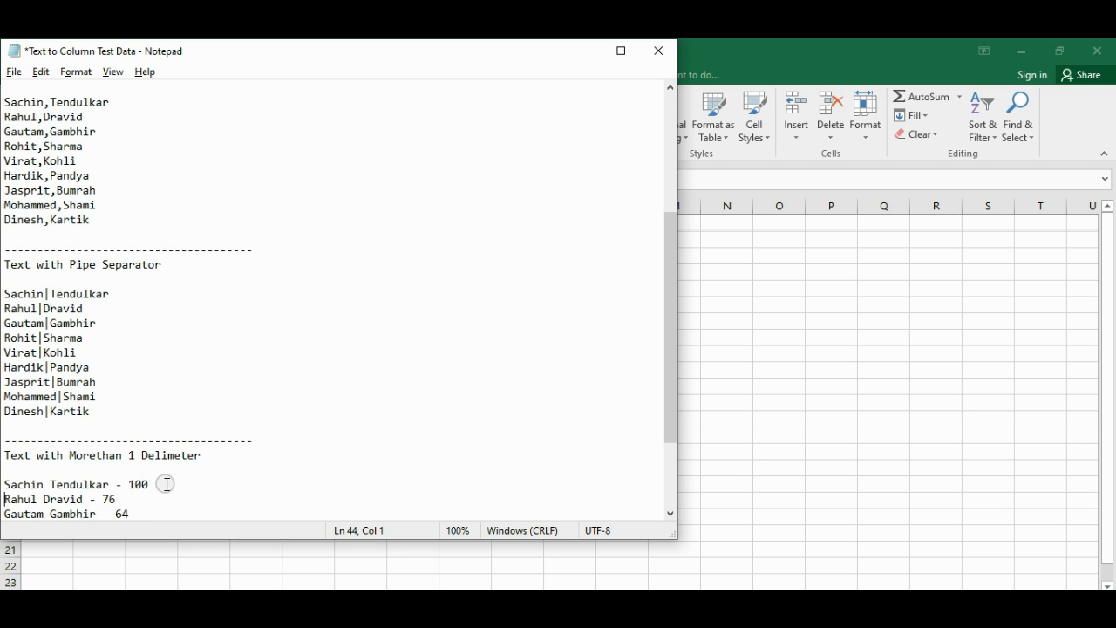
double_click(47, 484)
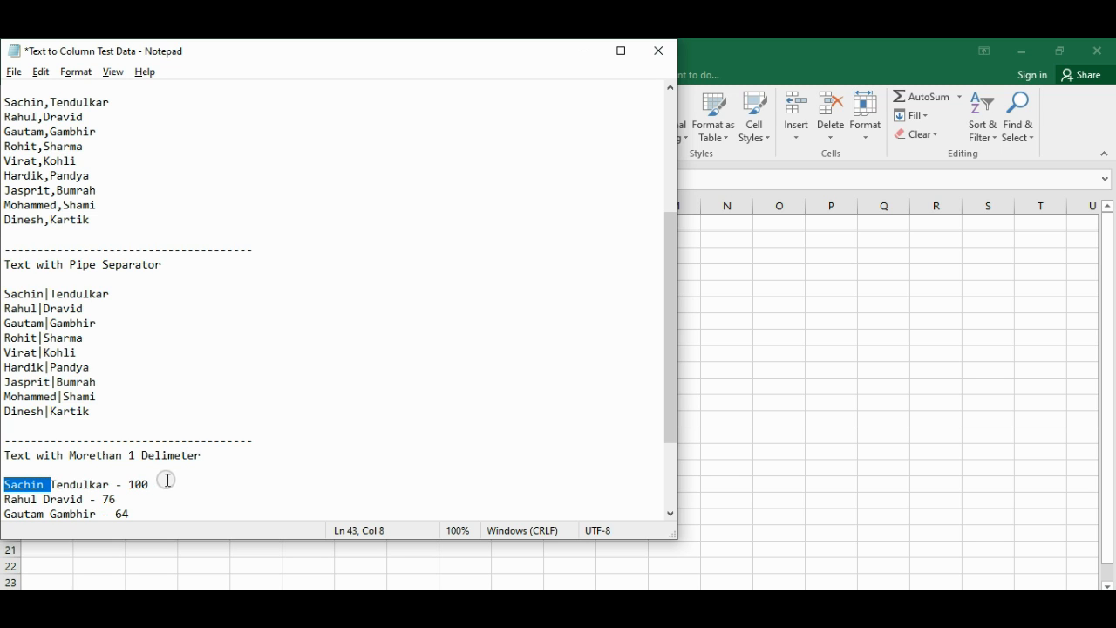
double_click(122, 485)
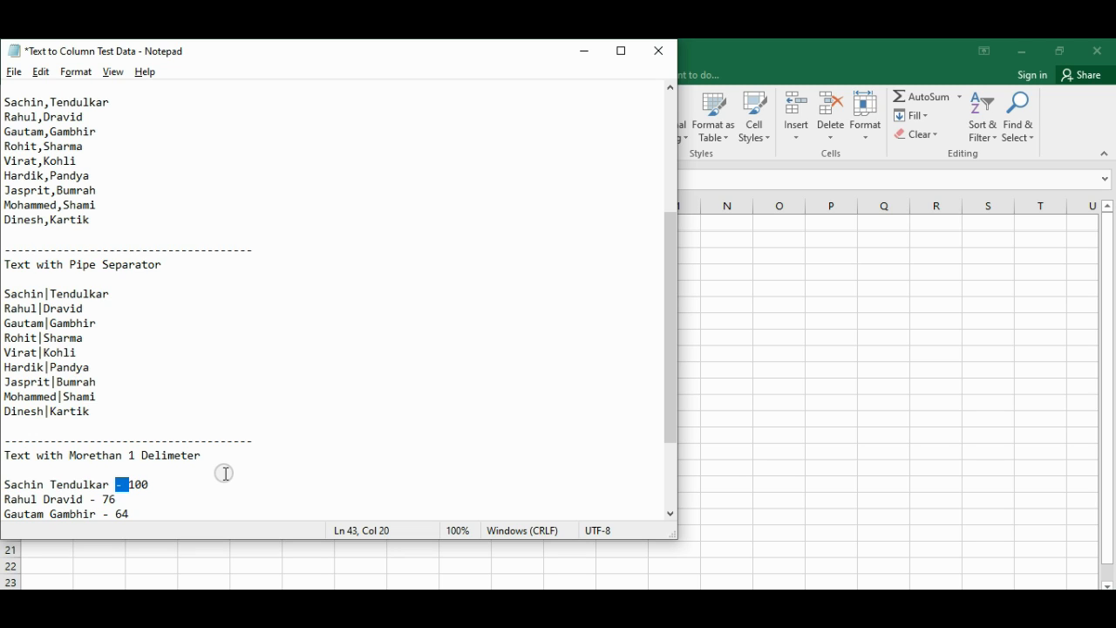
key(Down)
key(Up)
key(Up)
key(Up)
key(Up)
key(Up)
key(Up)
key(Up)
key(Up)
key(Up)
key(Up)
key(Up)
key(Up)
key(Up)
key(Up)
key(Up)
key(Up)
key(Up)
key(Up)
key(Up)
key(Up)
key(Up)
key(Up)
key(Up)
key(Up)
key(Up)
key(Up)
key(Up)
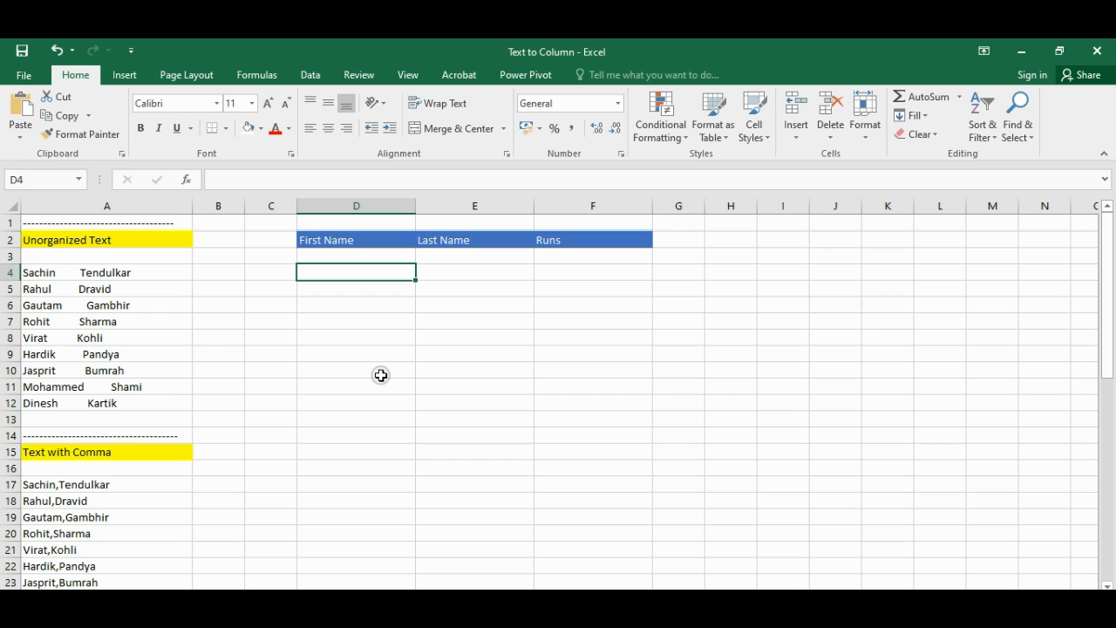
Step: Copy the unorganized names in A4:A12 and paste them starting at D4 under the First Name header
key(Left)
key(Left)
key(Left)
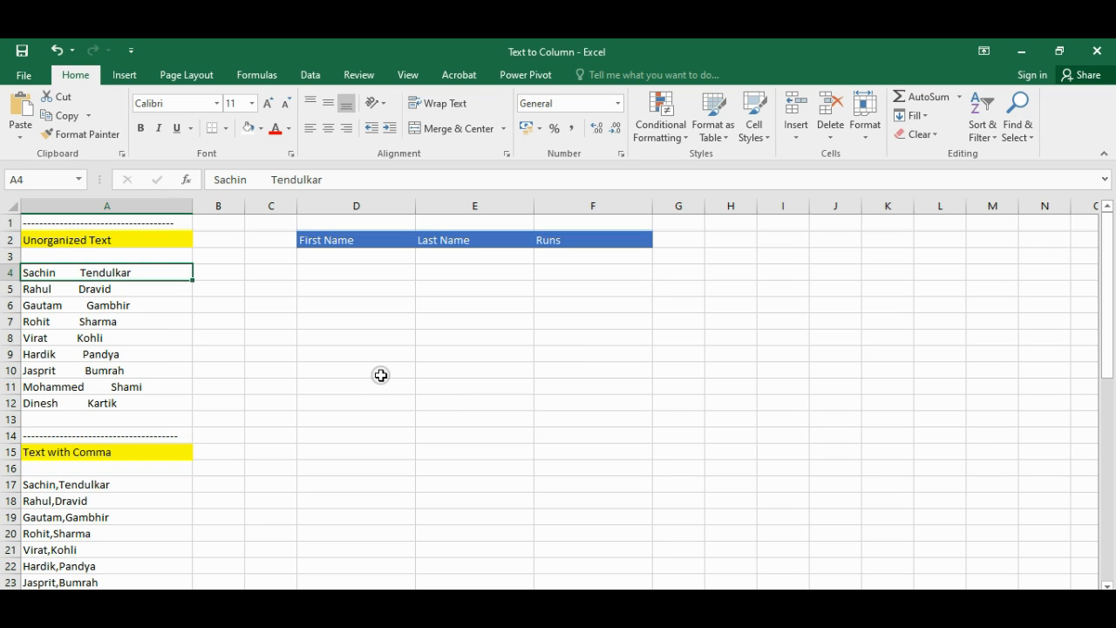
key(shift+Down)
key(shift+Down)
key(shift+Down)
key(shift+Down)
key(shift+Down)
key(shift+Down)
key(shift+Down)
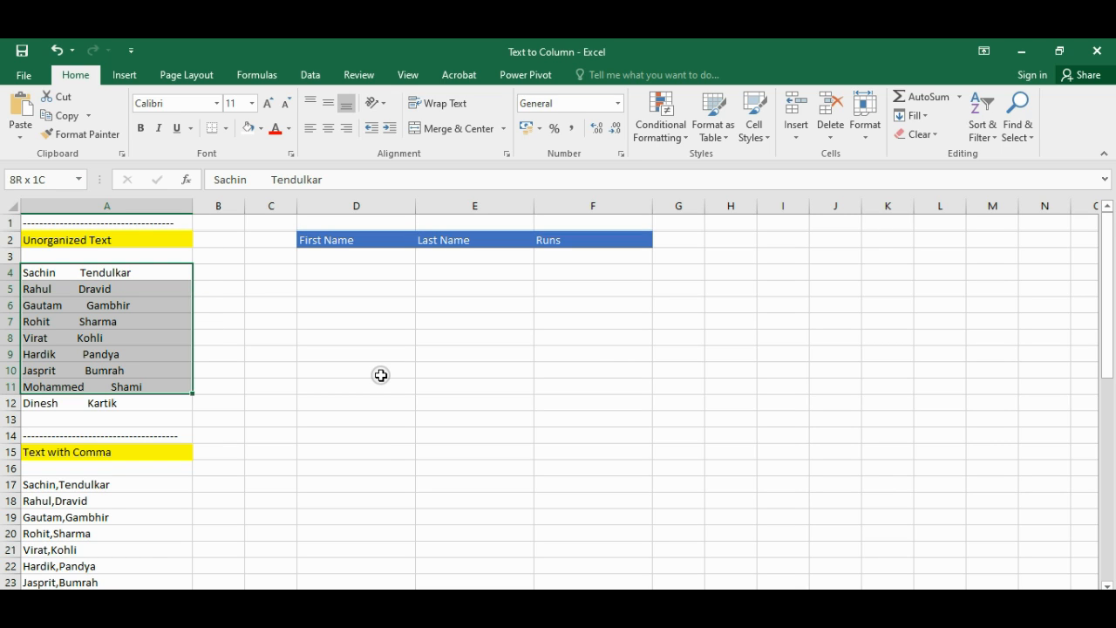
key(shift+Down)
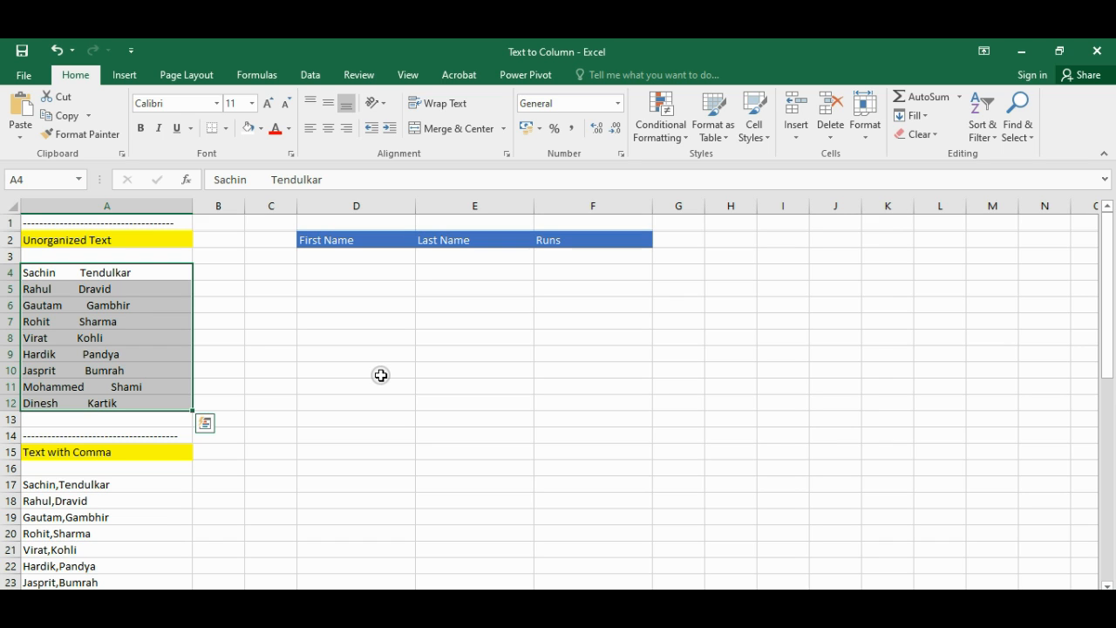
key(ctrl+q)
key(ctrl+c)
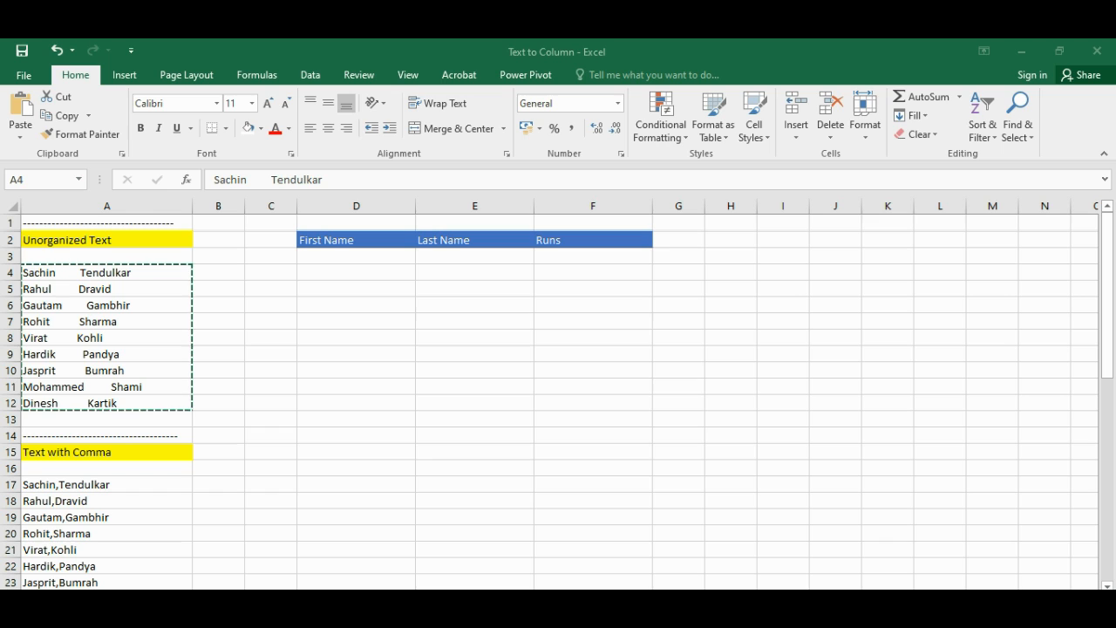
click(349, 272)
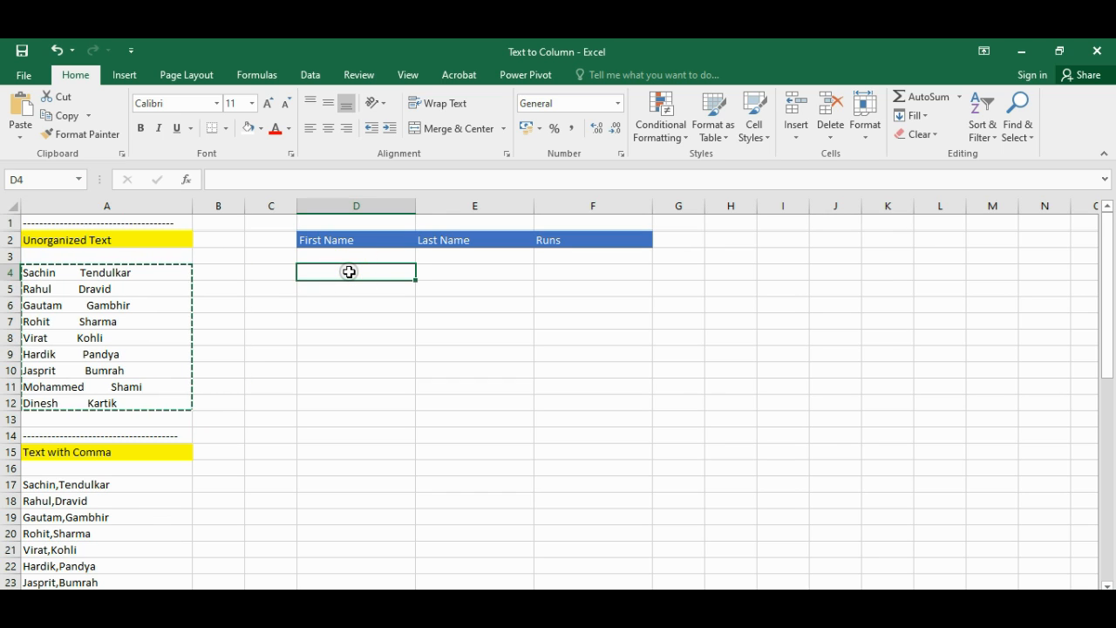
key(ctrl+v)
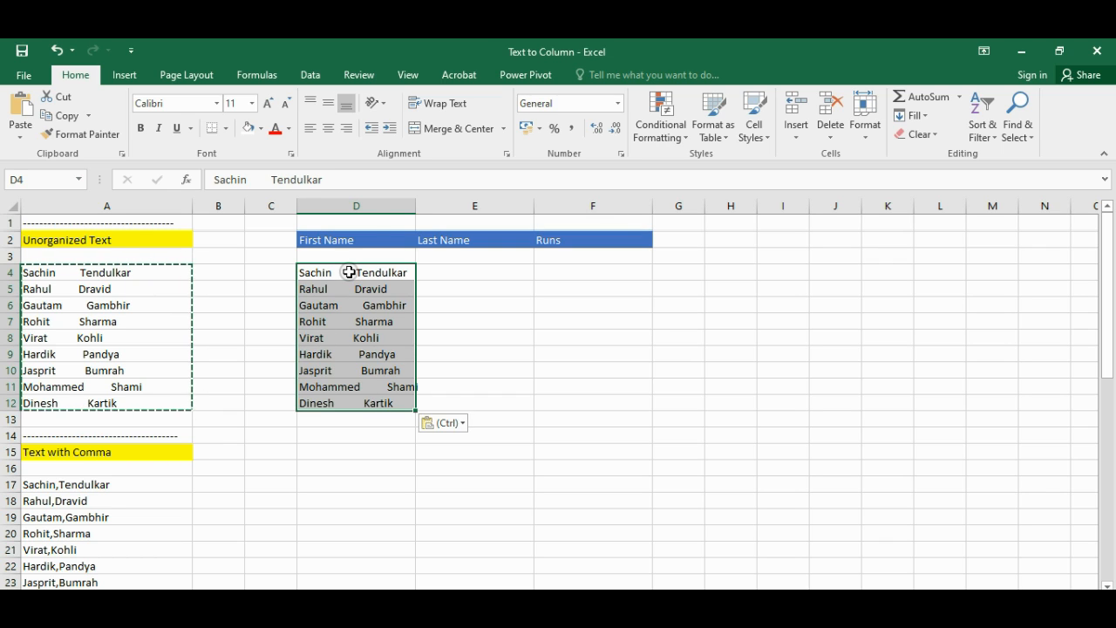
Step: Split D4:D12 with Text to Columns using Fixed width, the suggested column break, General format and destination D4
click(309, 76)
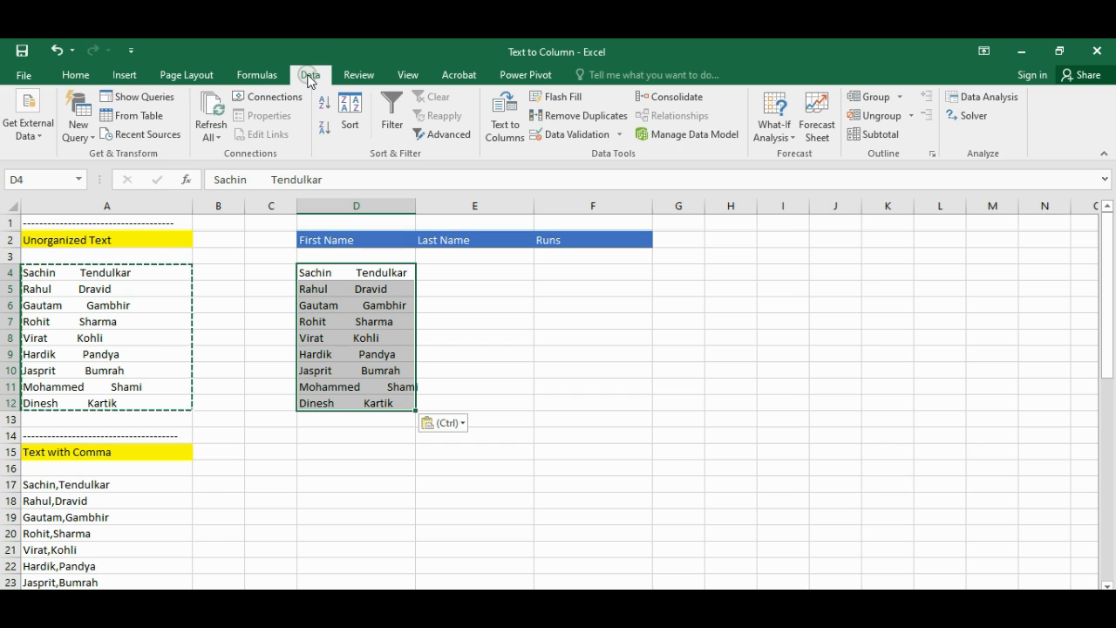
click(509, 120)
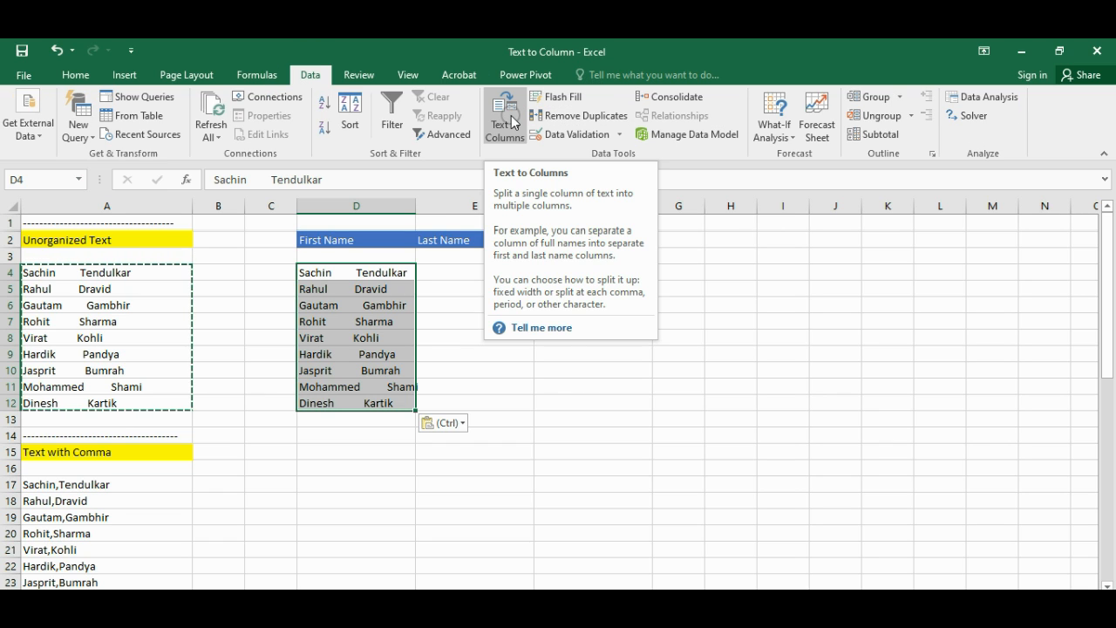
click(512, 122)
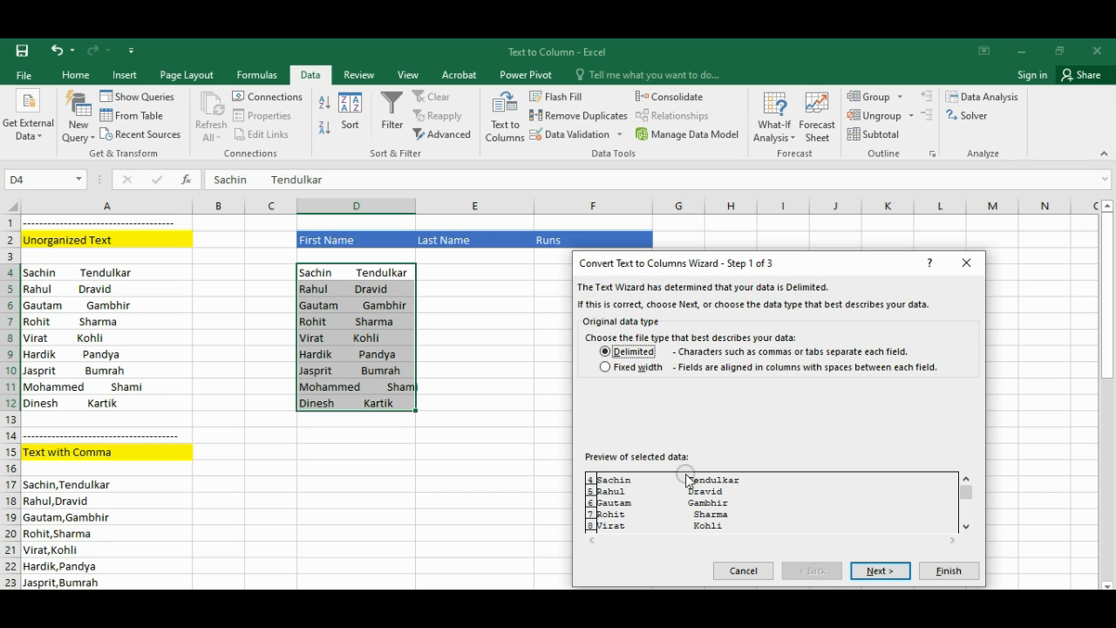
click(606, 367)
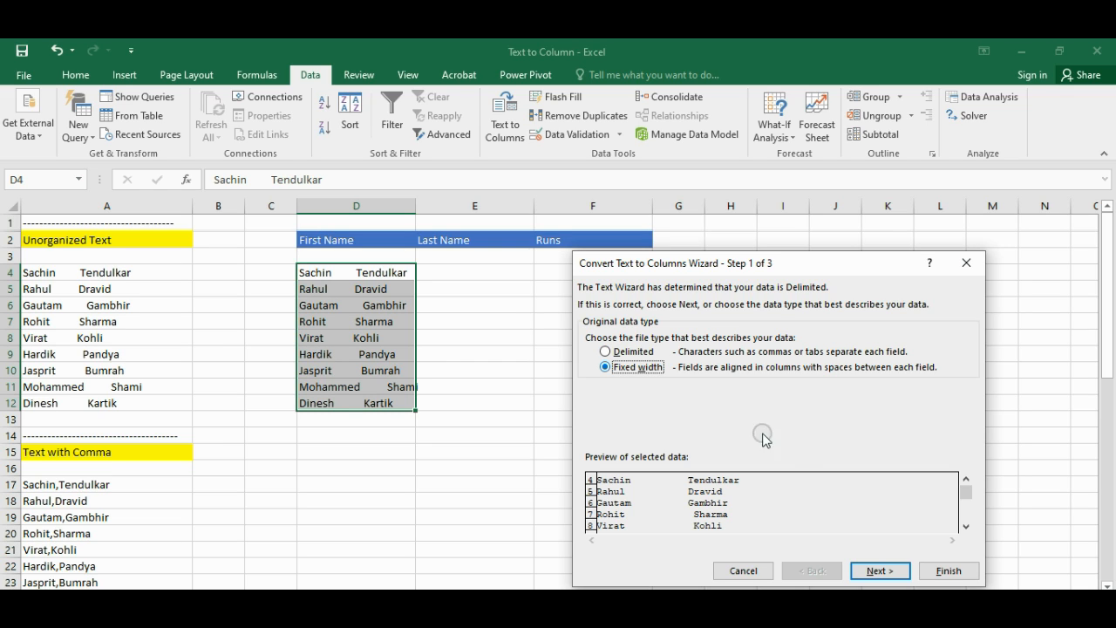
click(879, 570)
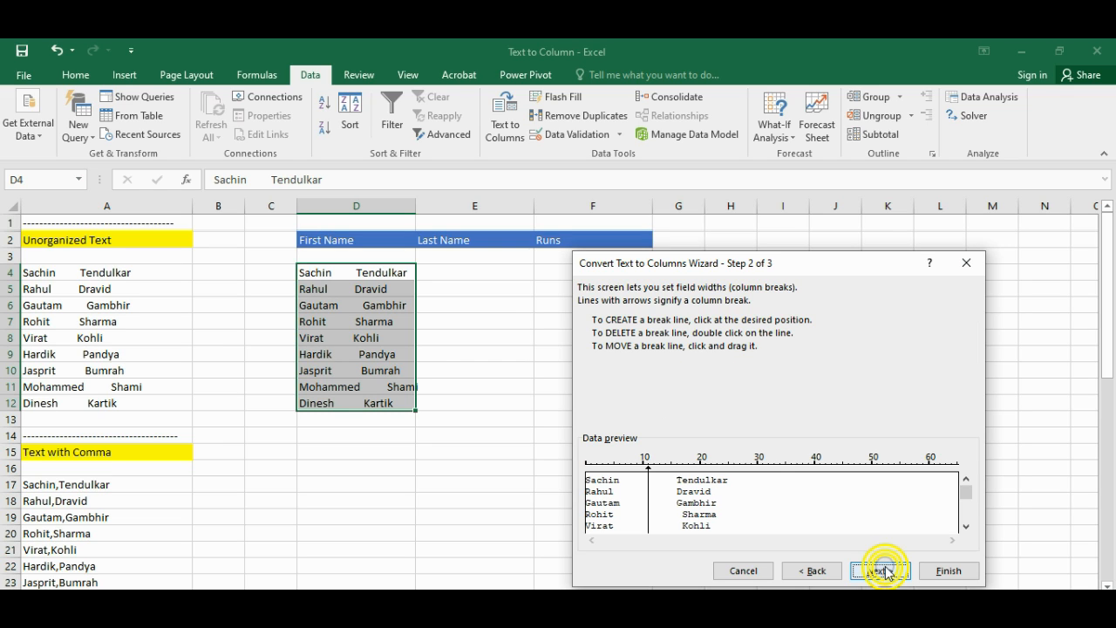
mouse_move(648, 469)
mouse_down()
mouse_move(678, 471)
mouse_move(642, 470)
mouse_move(669, 475)
mouse_move(650, 476)
mouse_up()
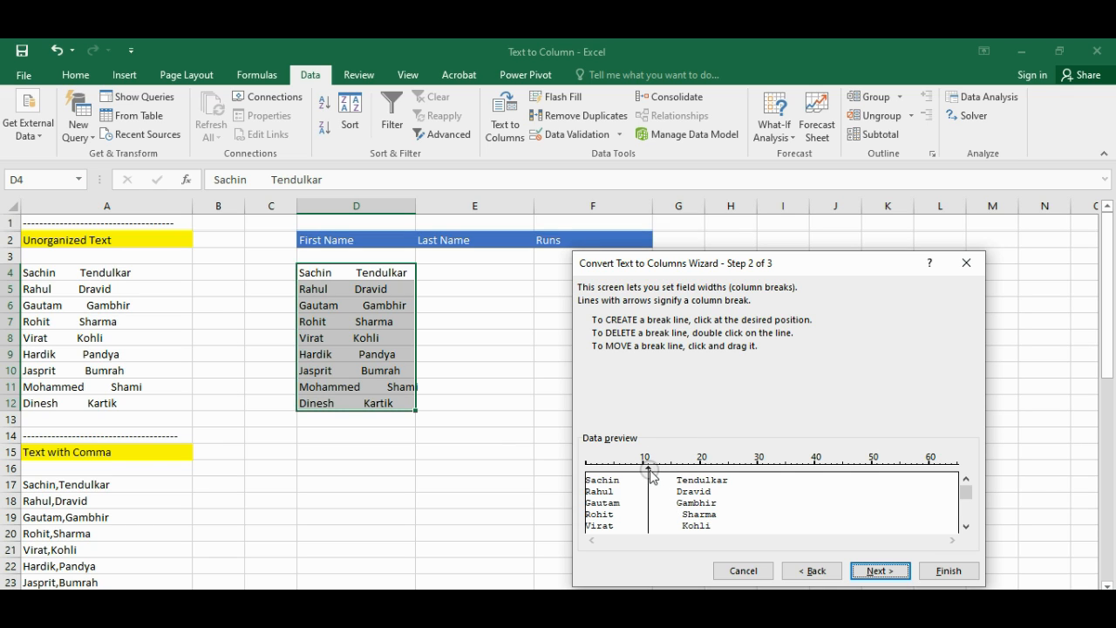
click(897, 571)
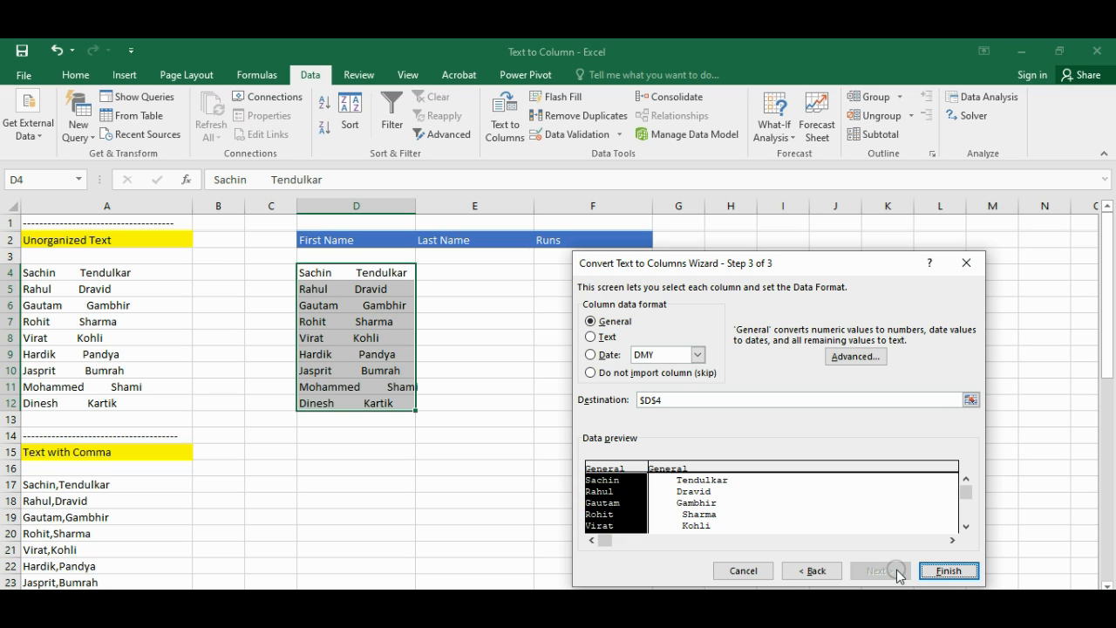
click(970, 571)
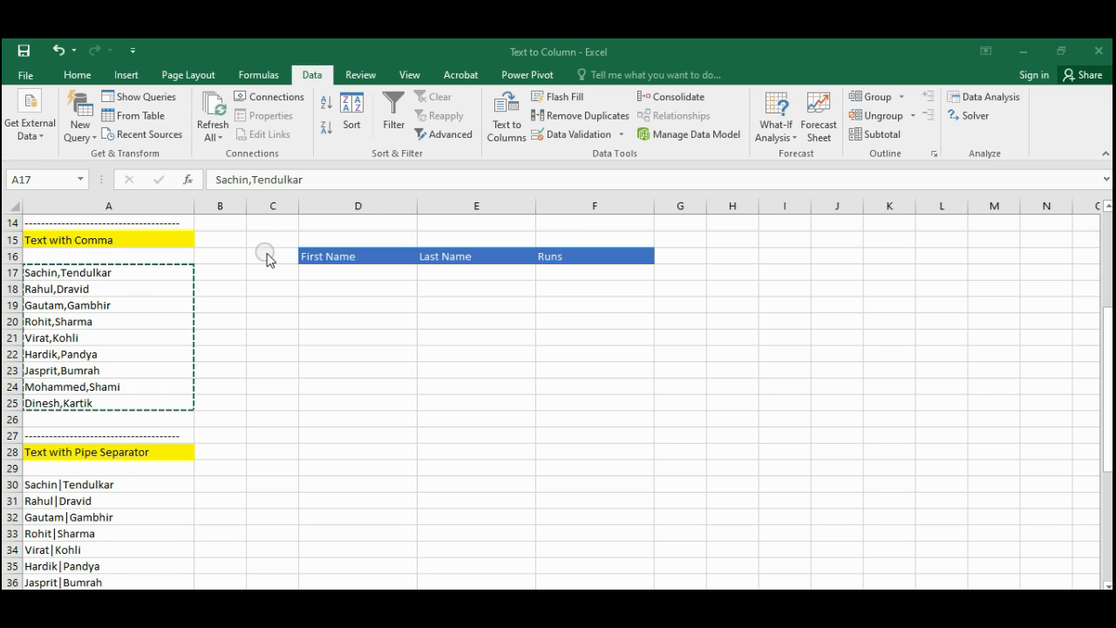
Step: Paste the copied comma-separated names from A17:A25 starting at D17
click(334, 271)
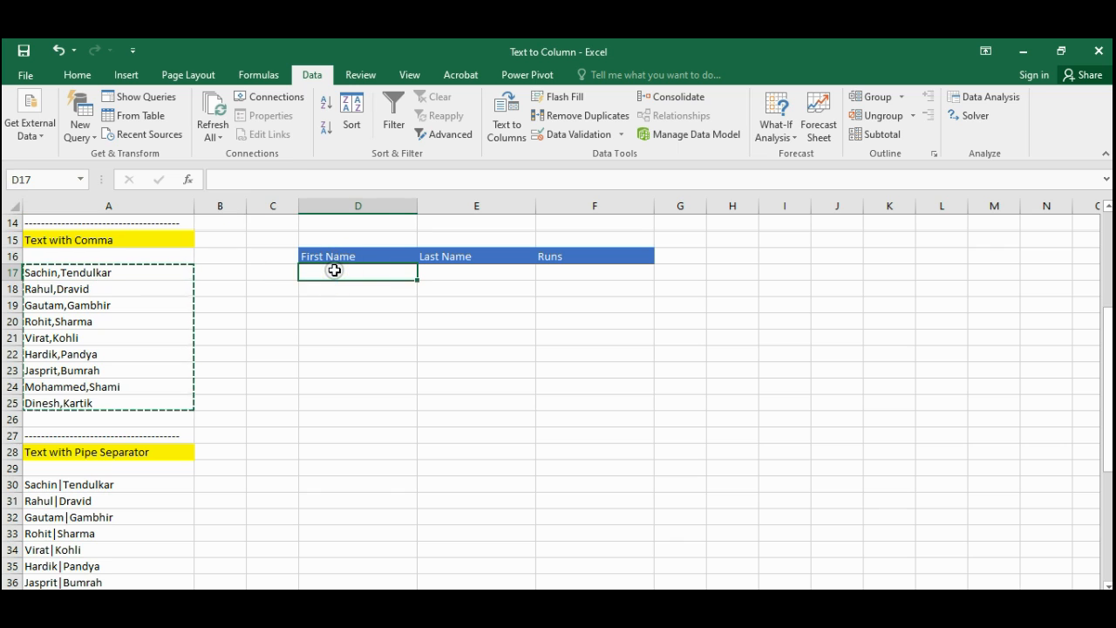
key(ctrl+v)
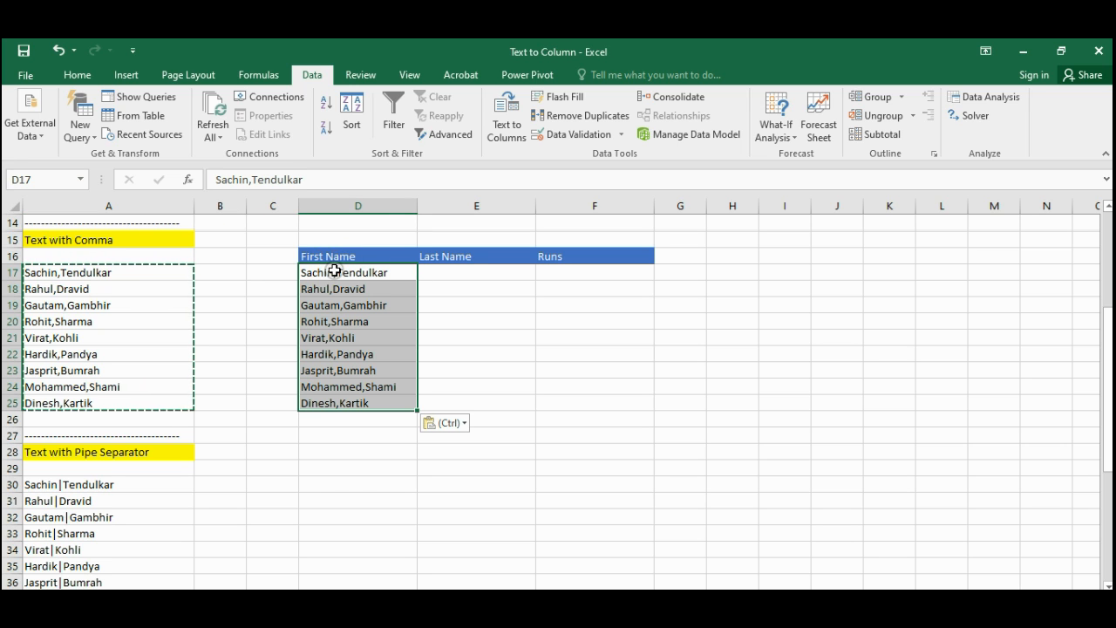
click(506, 125)
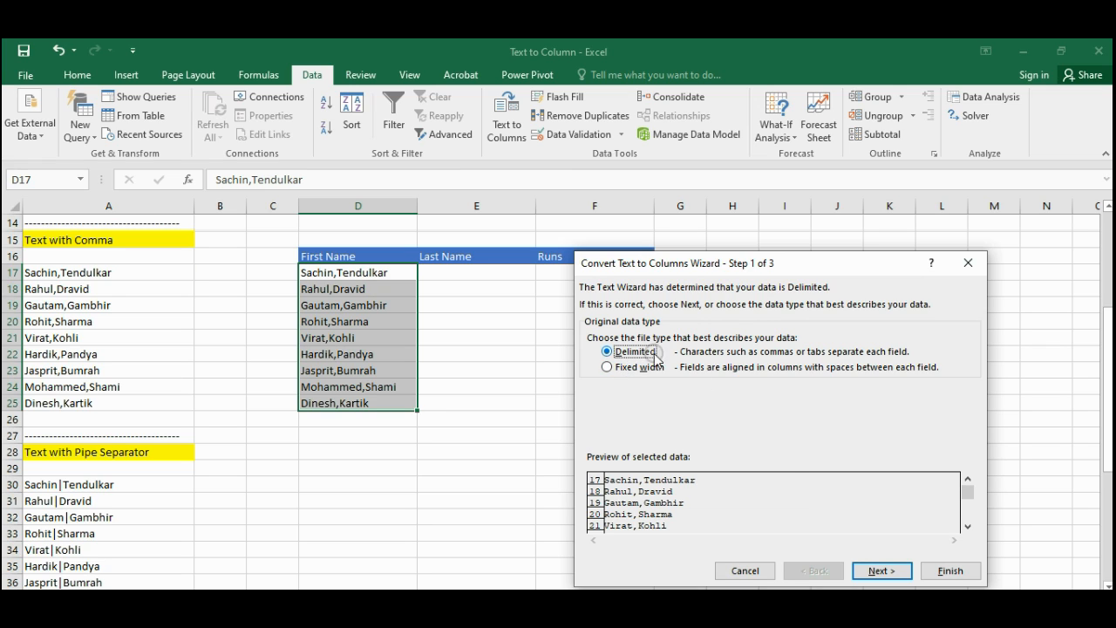
click(895, 573)
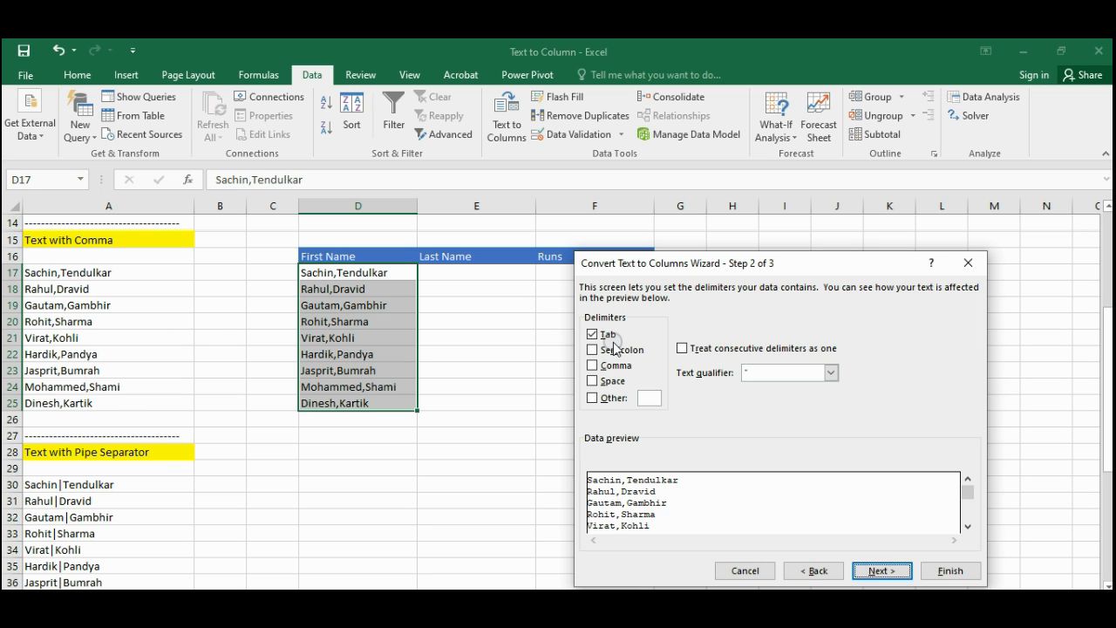
click(592, 366)
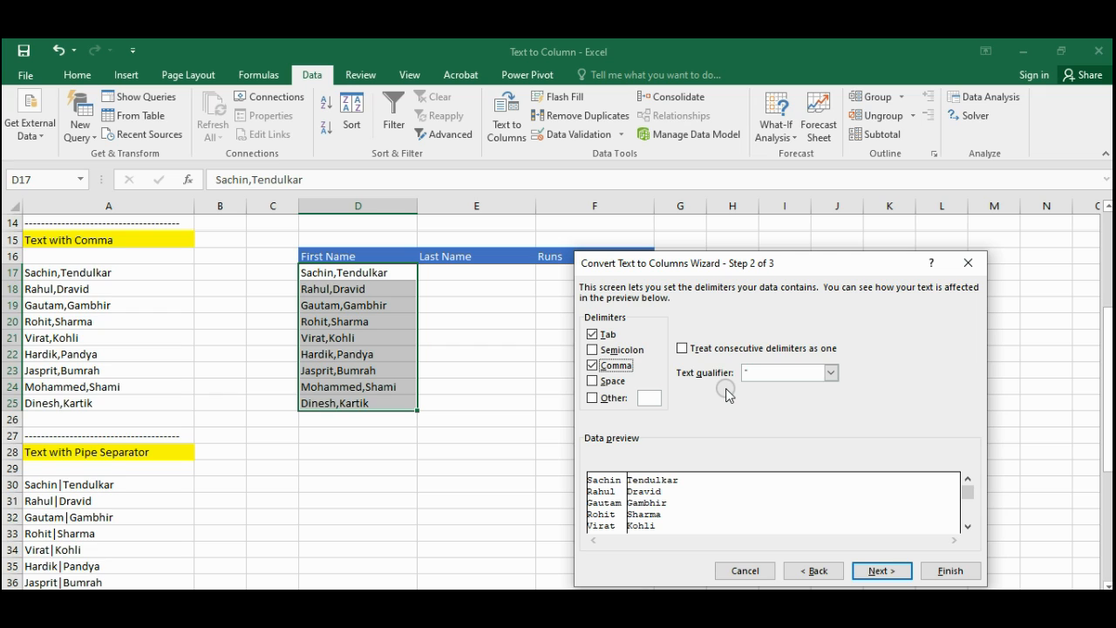
click(742, 579)
Step: Insert a second comma between the first and last name in cell D19
key(Down)
key(Down)
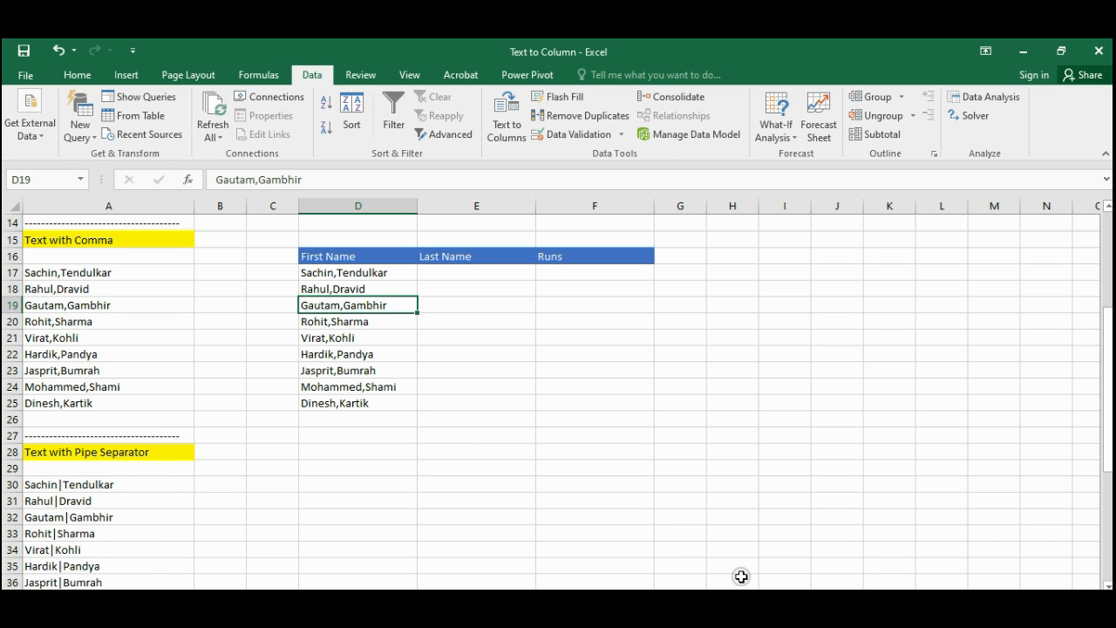
key(F2)
key(Left)
key(Left)
key(Left)
key(Left)
key(Left)
key(Left)
key(Left)
text(,)
key(ctrl+Return)
Step: Split D17:D25 with Text to Columns as Delimited by Tab and Comma, consecutive delimiters treated separately, General format and destination D17
key(Up)
key(Up)
key(Up)
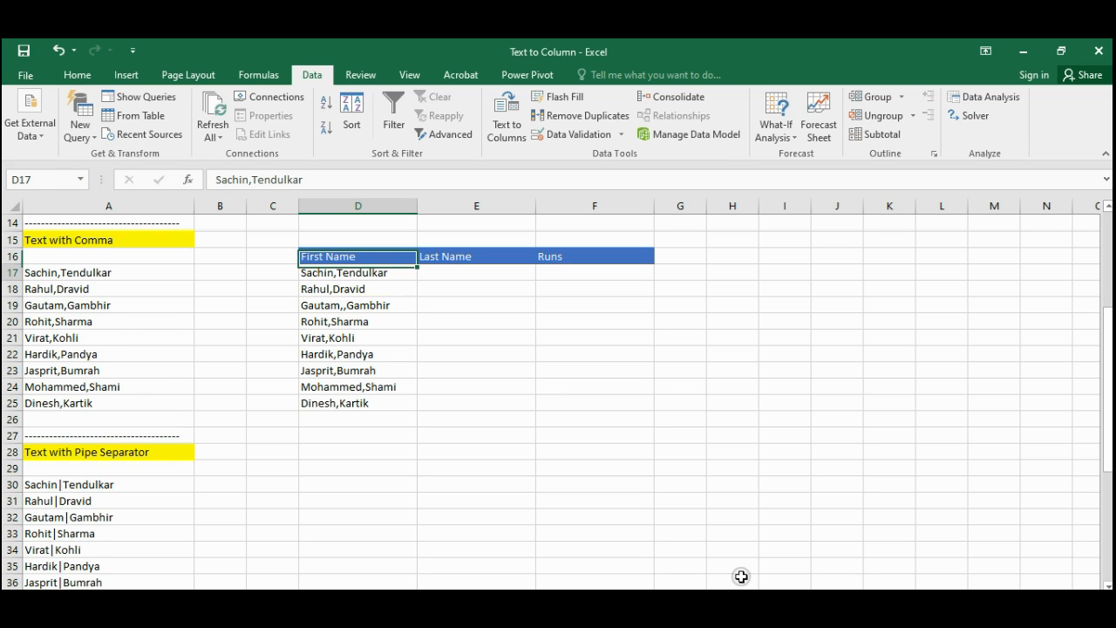
key(ctrl+shift+Down)
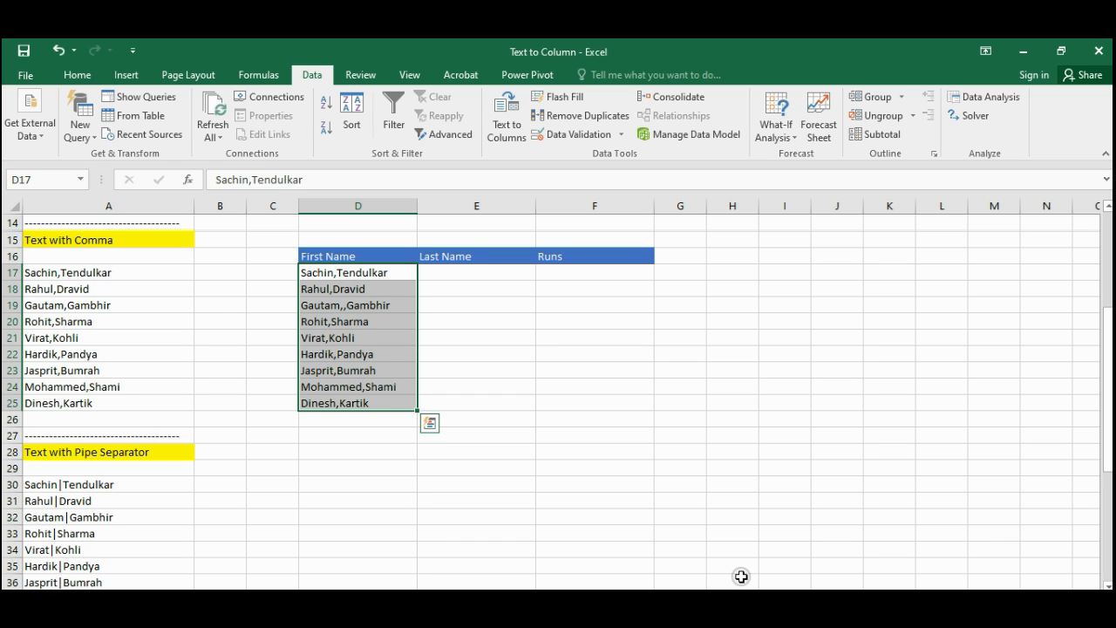
click(507, 122)
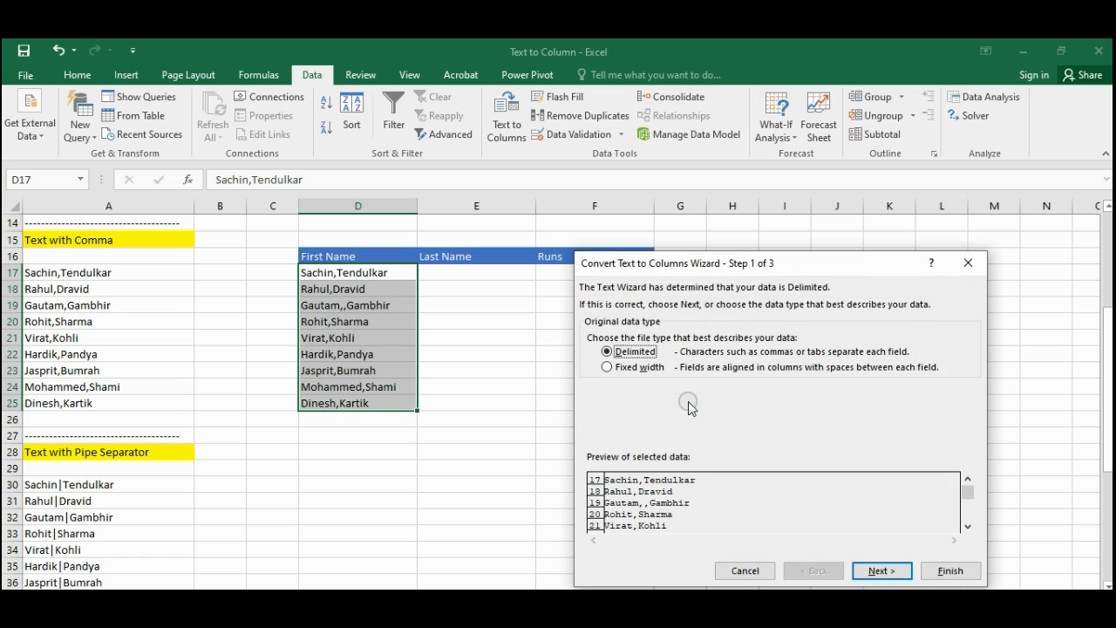
click(893, 572)
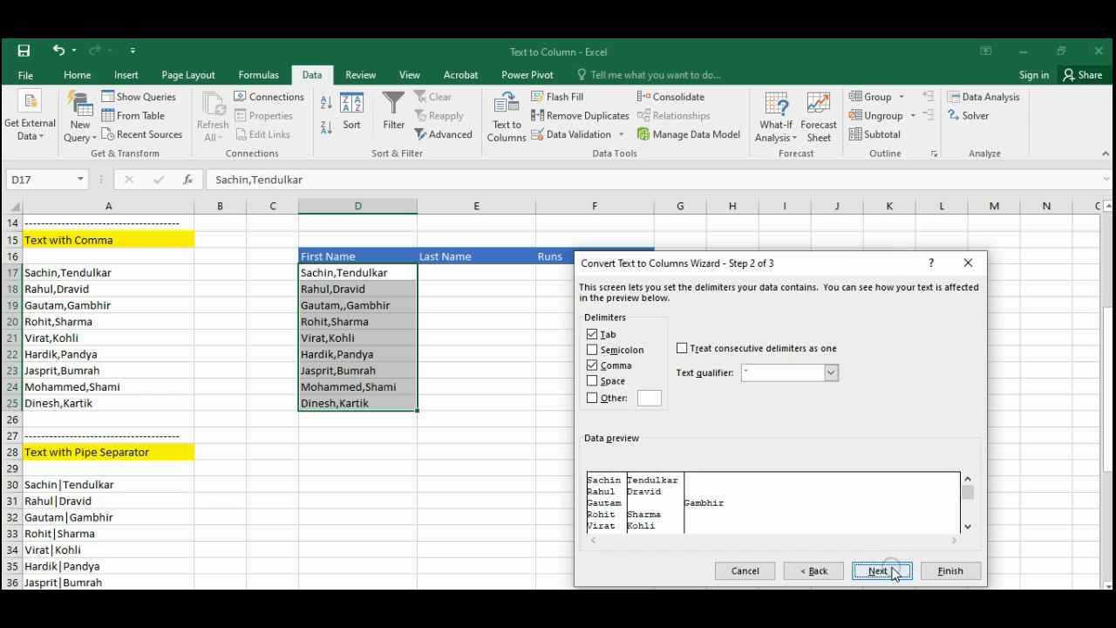
click(593, 366)
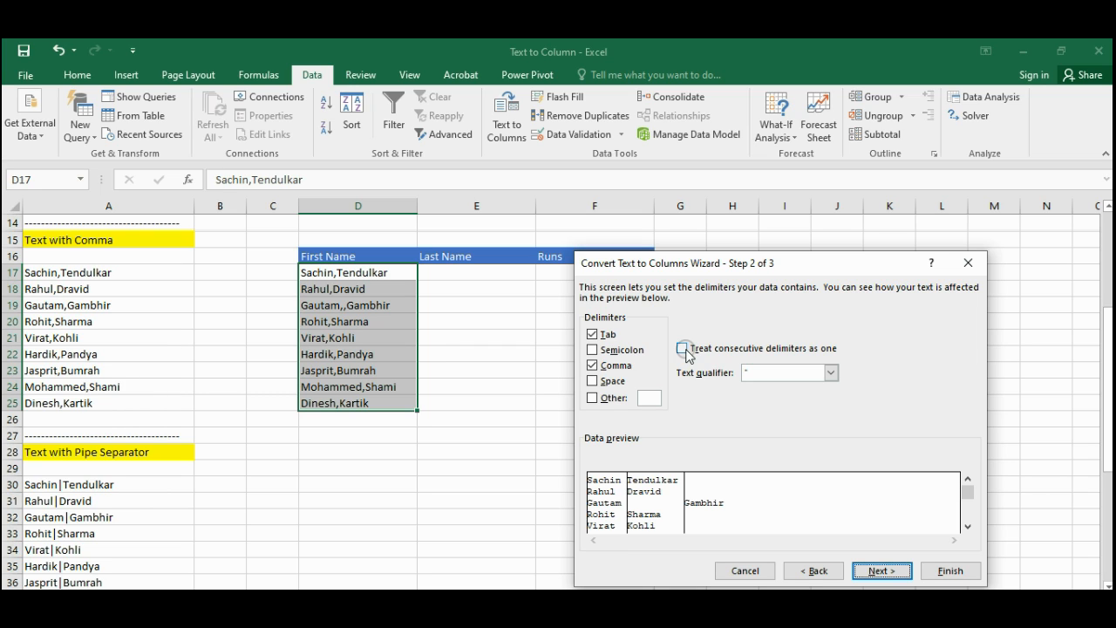
click(682, 348)
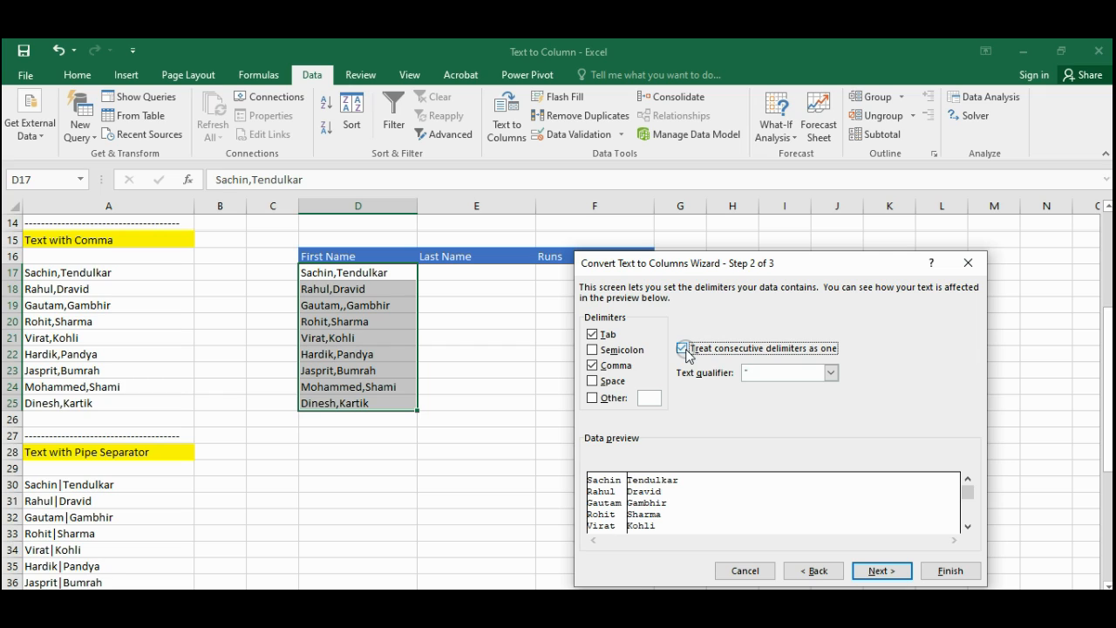
click(683, 348)
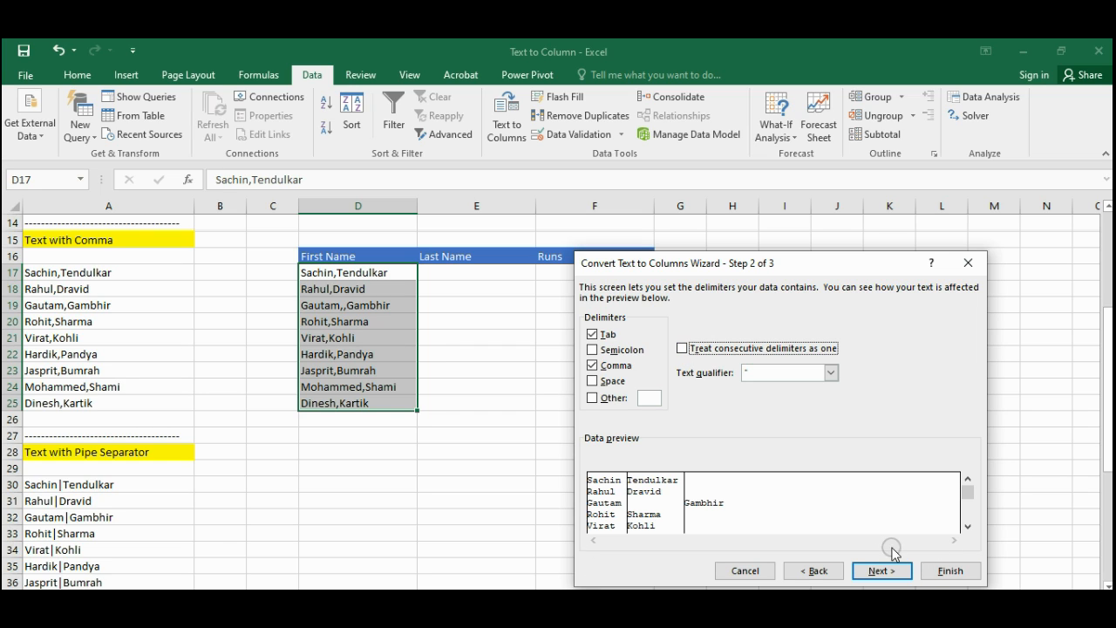
click(881, 572)
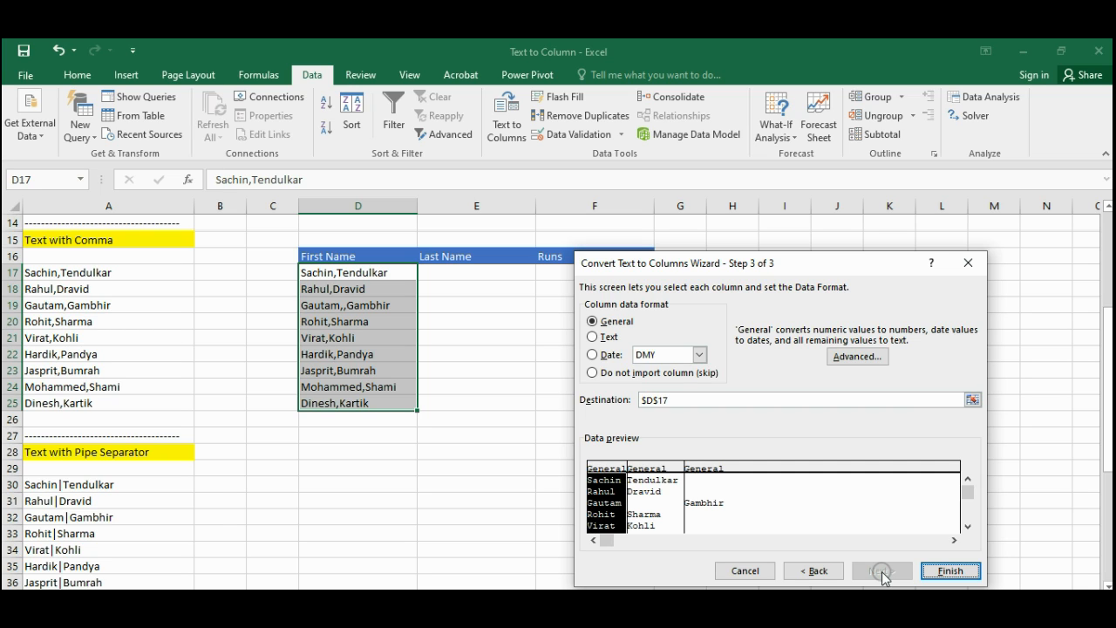
click(950, 572)
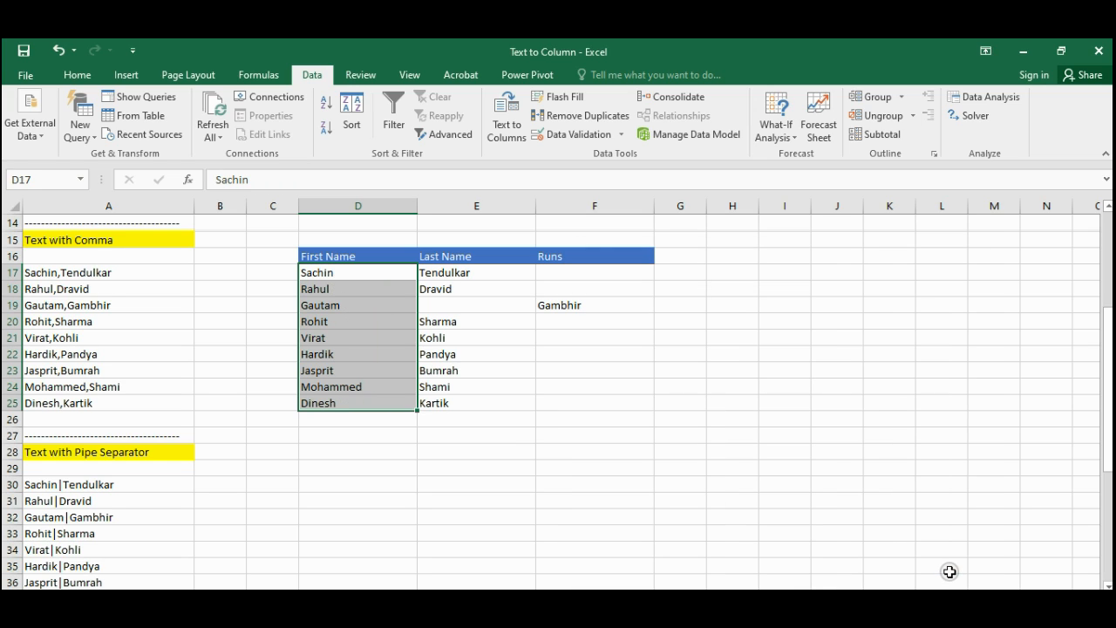
Step: Select D19:F19 to examine how the entry with the doubled comma was split
key(Down)
key(Down)
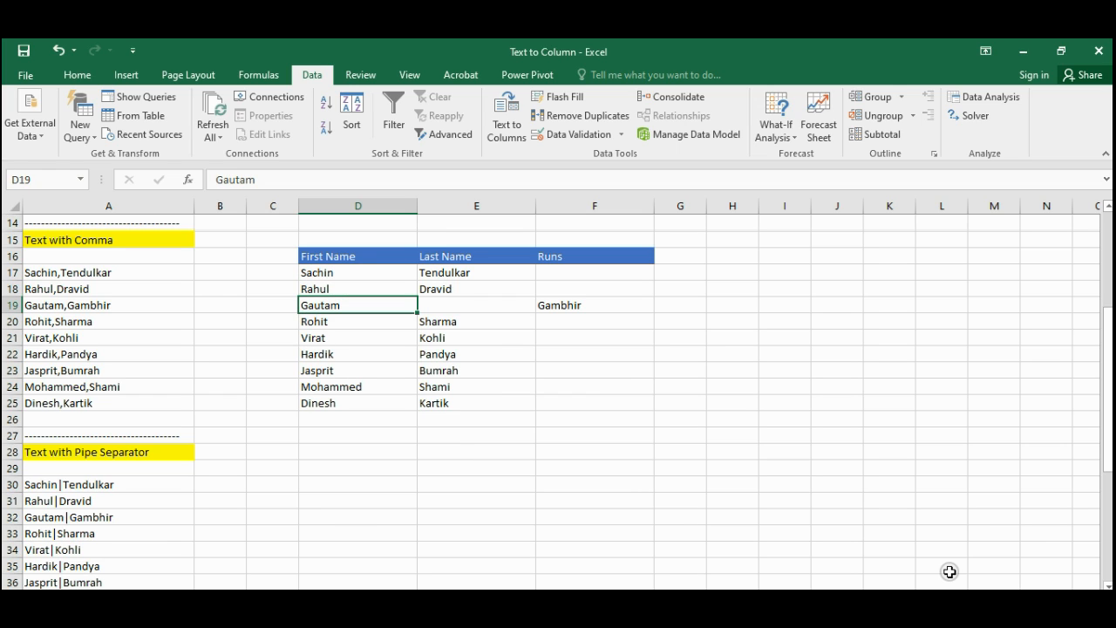
key(Right)
key(Left)
key(shift+Right)
key(shift+Right)
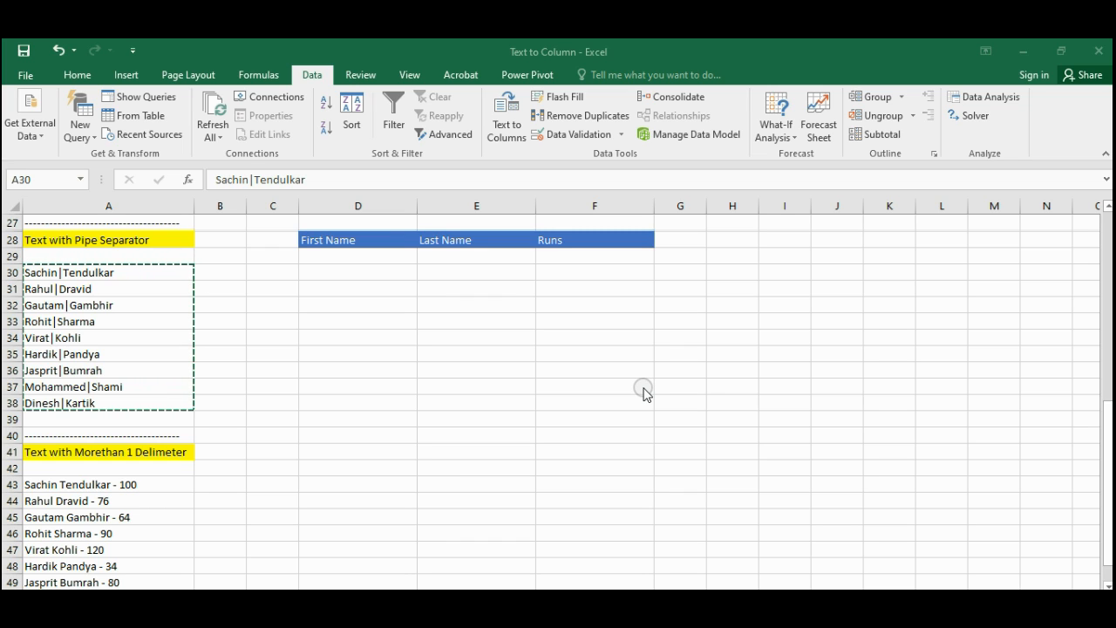
Step: Paste the copied pipe-separated names starting at D30 and set their Text to Columns split to Delimited with only | as Other delimiter
click(386, 274)
key(ctrl+v)
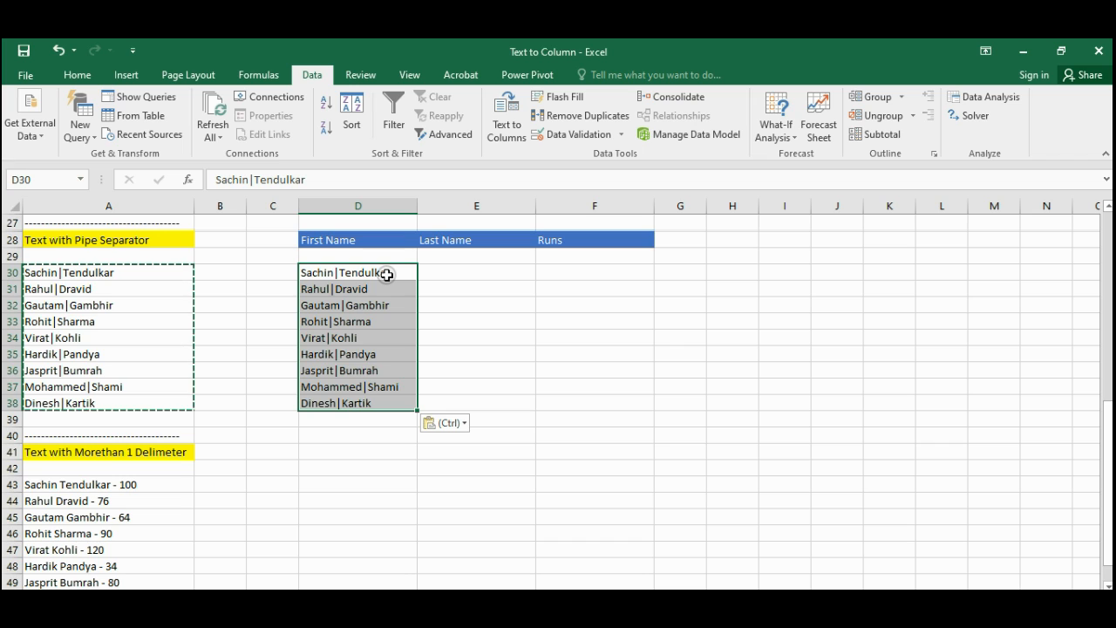
click(505, 130)
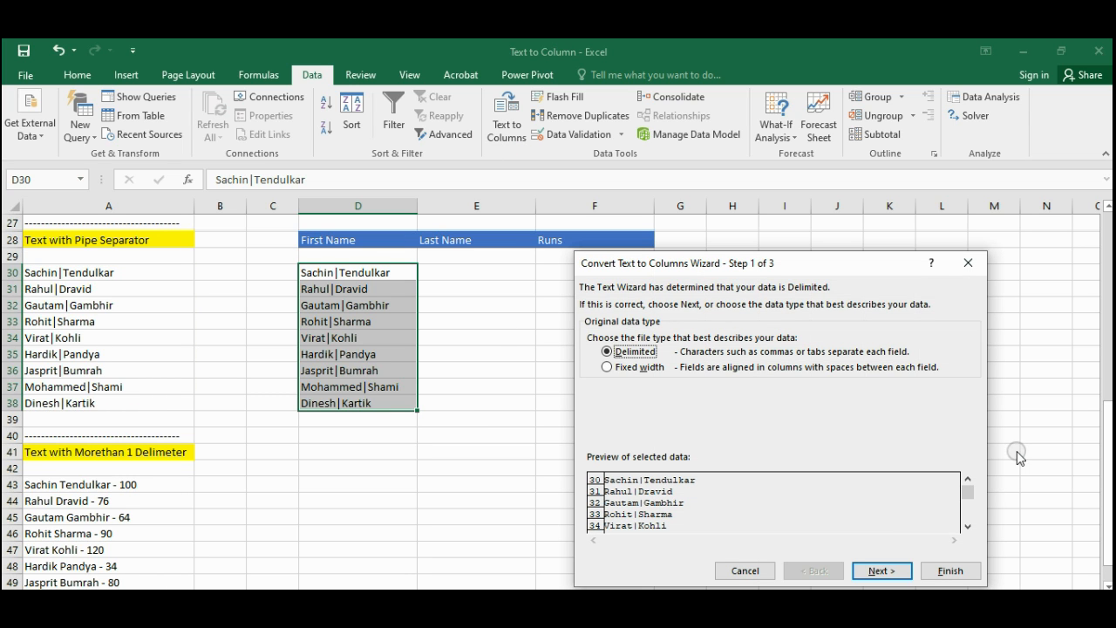
click(876, 573)
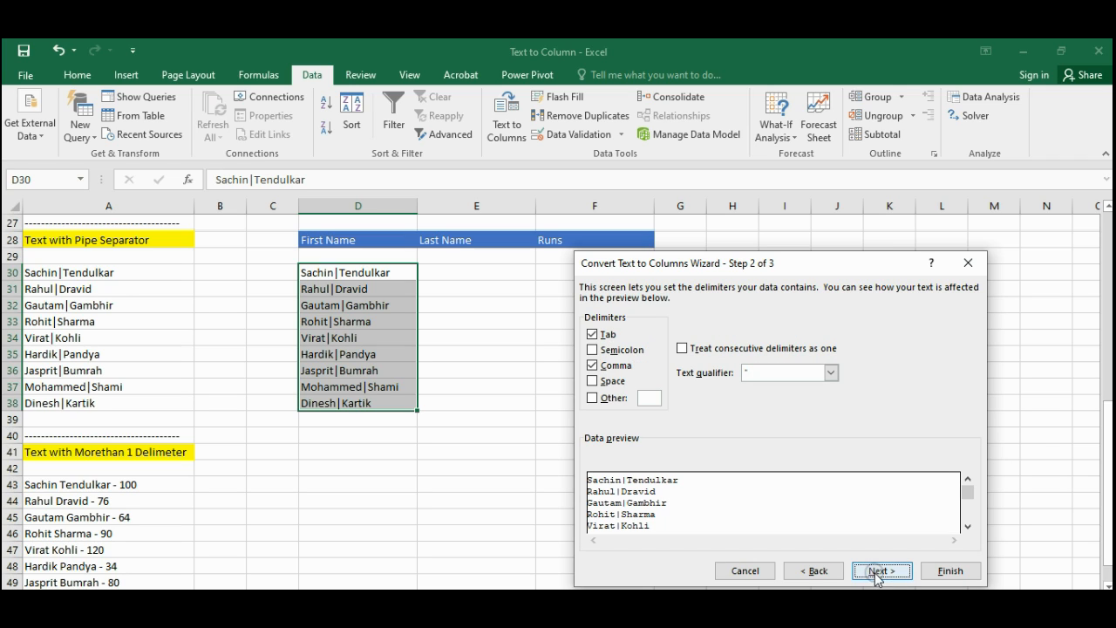
click(592, 334)
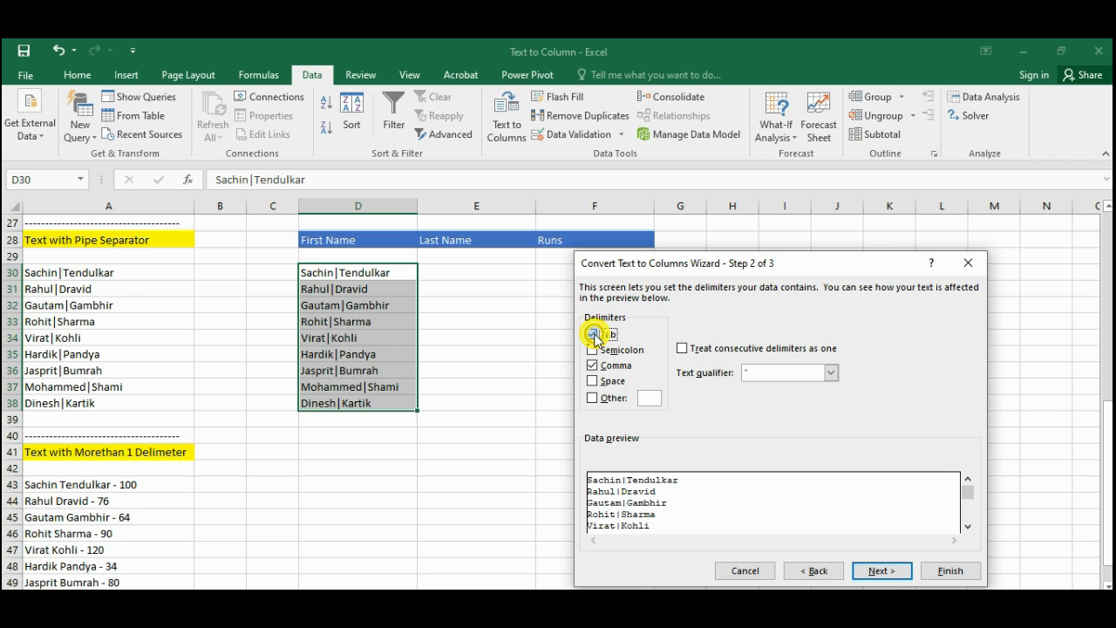
click(593, 366)
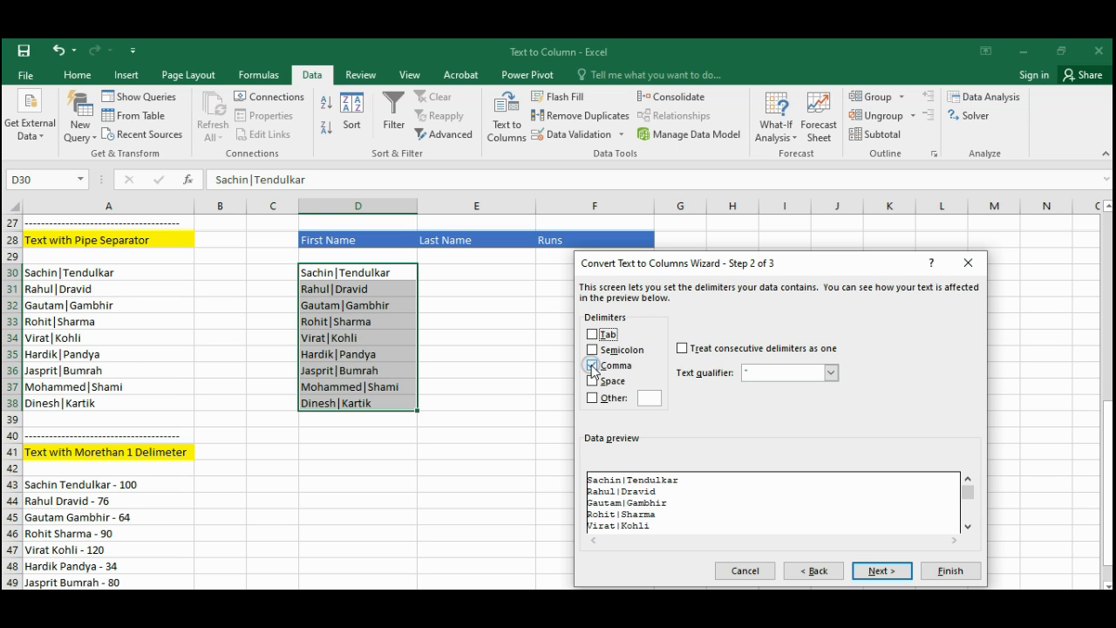
click(593, 365)
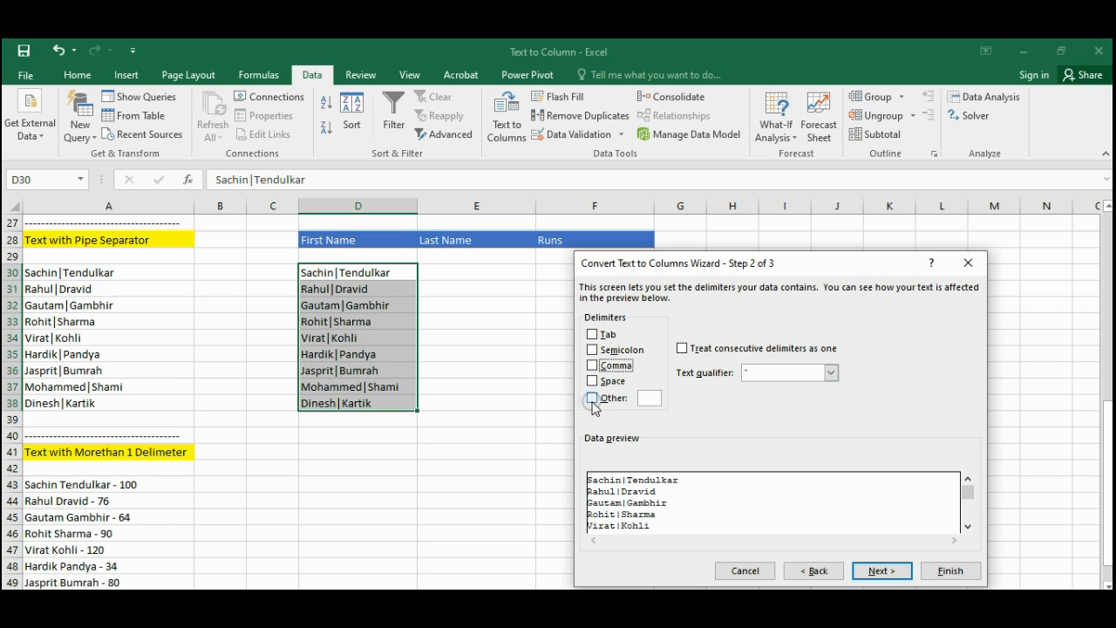
click(593, 398)
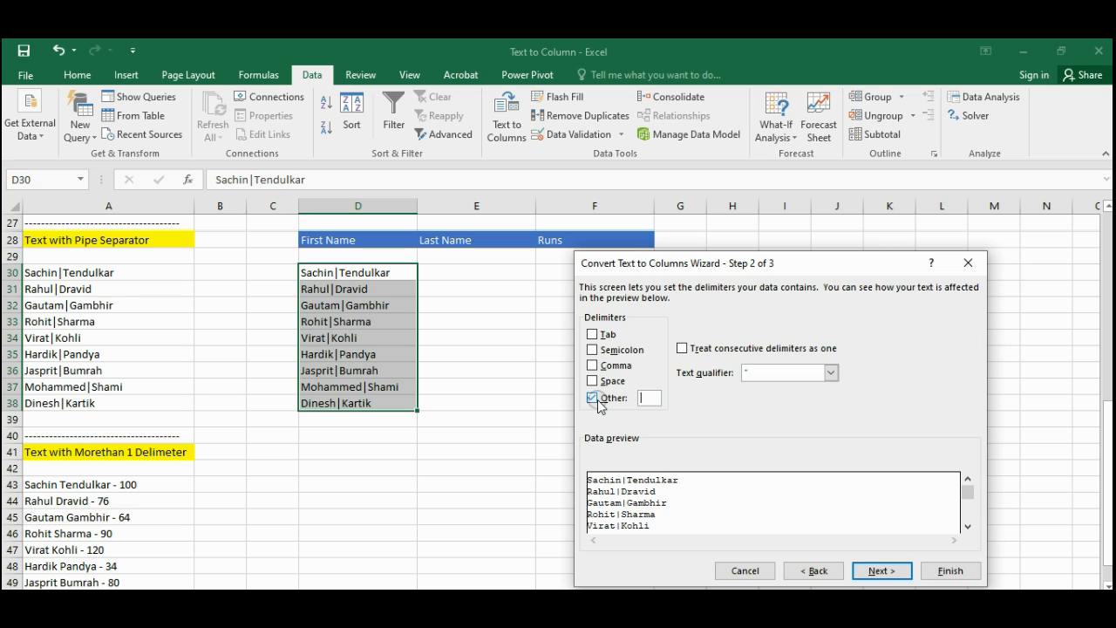
text(|)
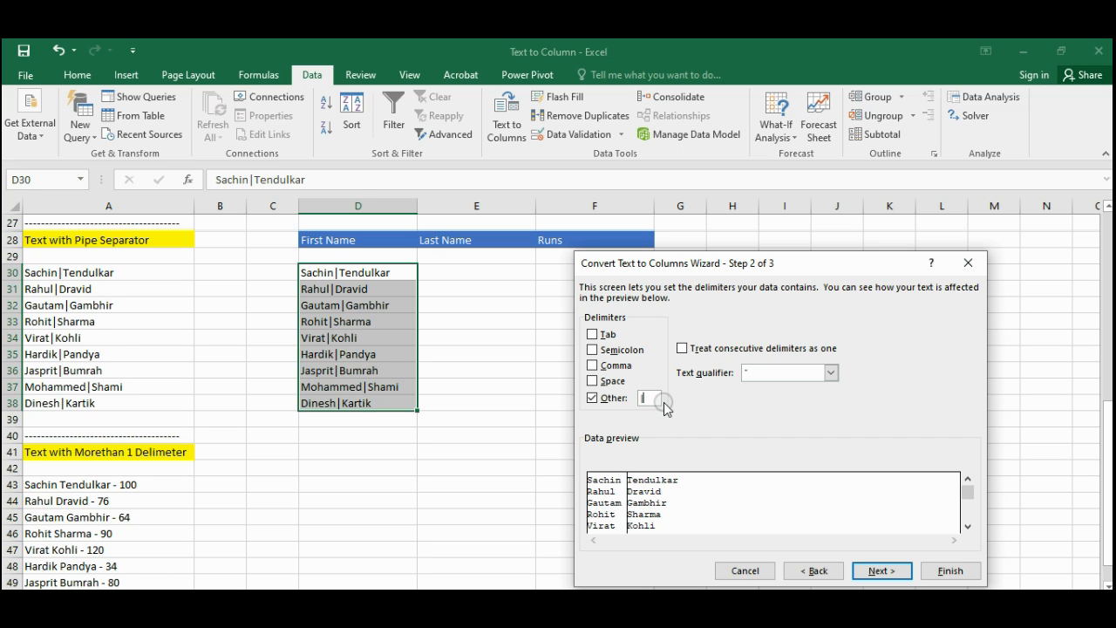
Step: Format the first split column as General and the second as Text, and finish the split with destination D30
click(882, 571)
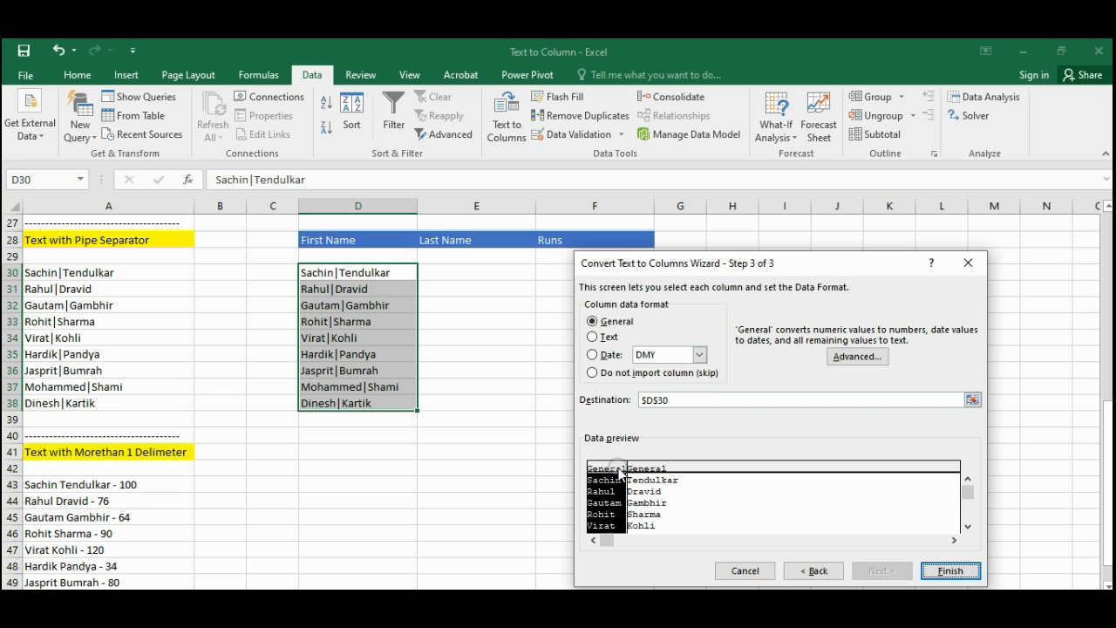
click(670, 471)
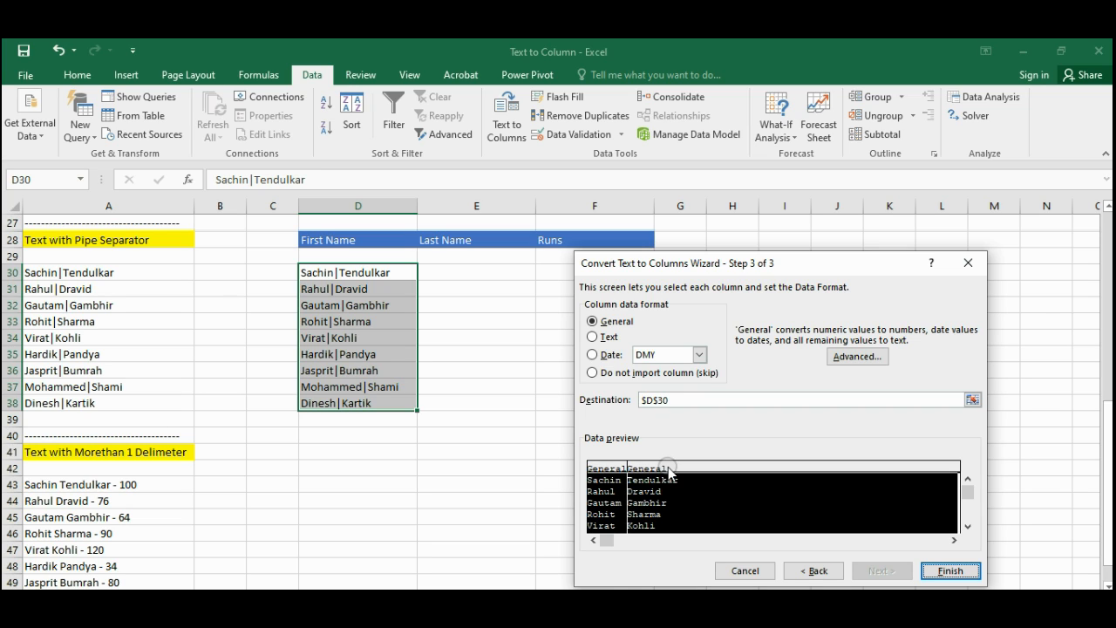
click(596, 338)
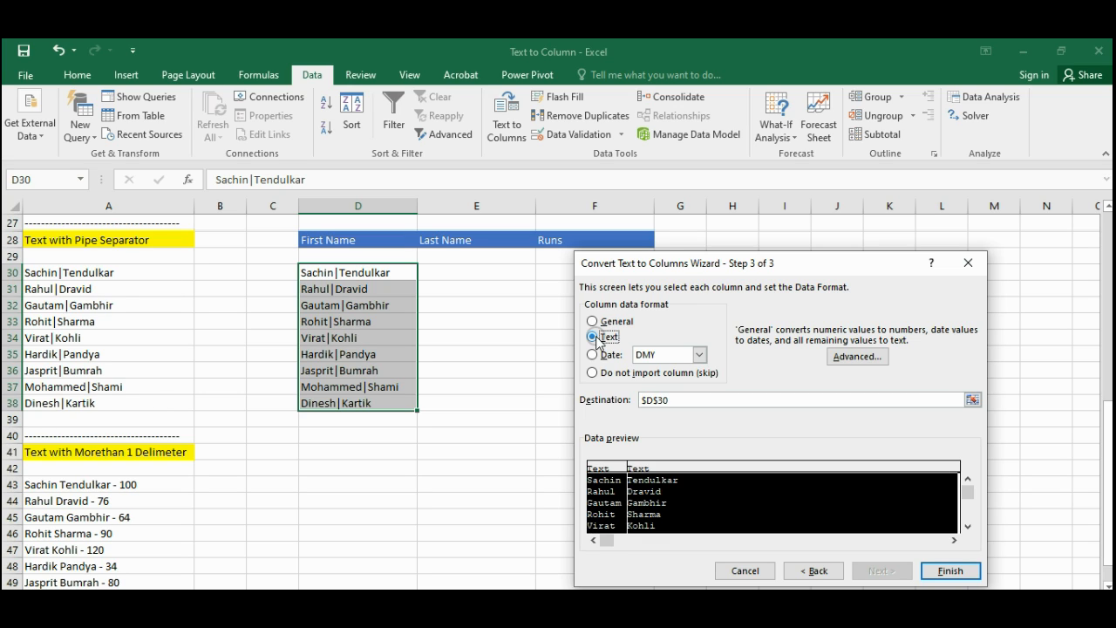
click(606, 468)
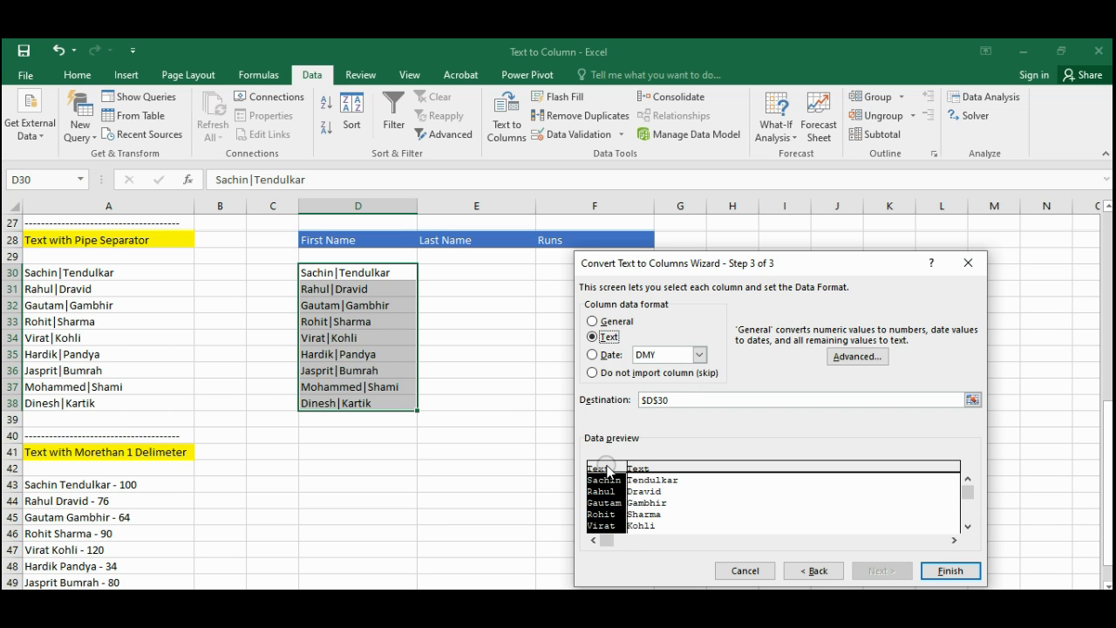
click(592, 321)
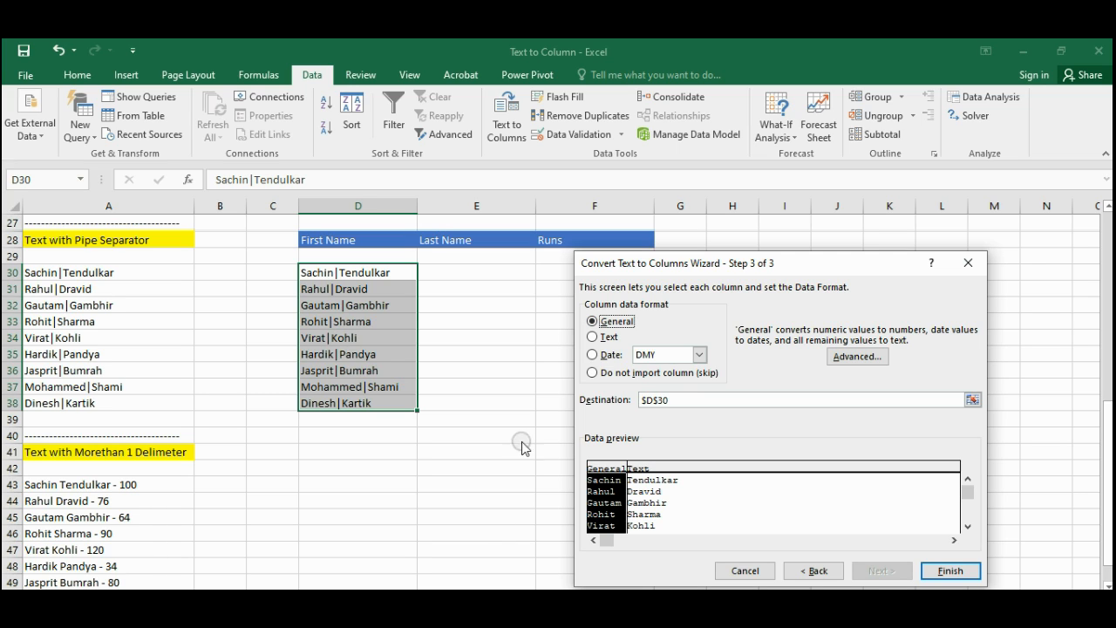
click(957, 570)
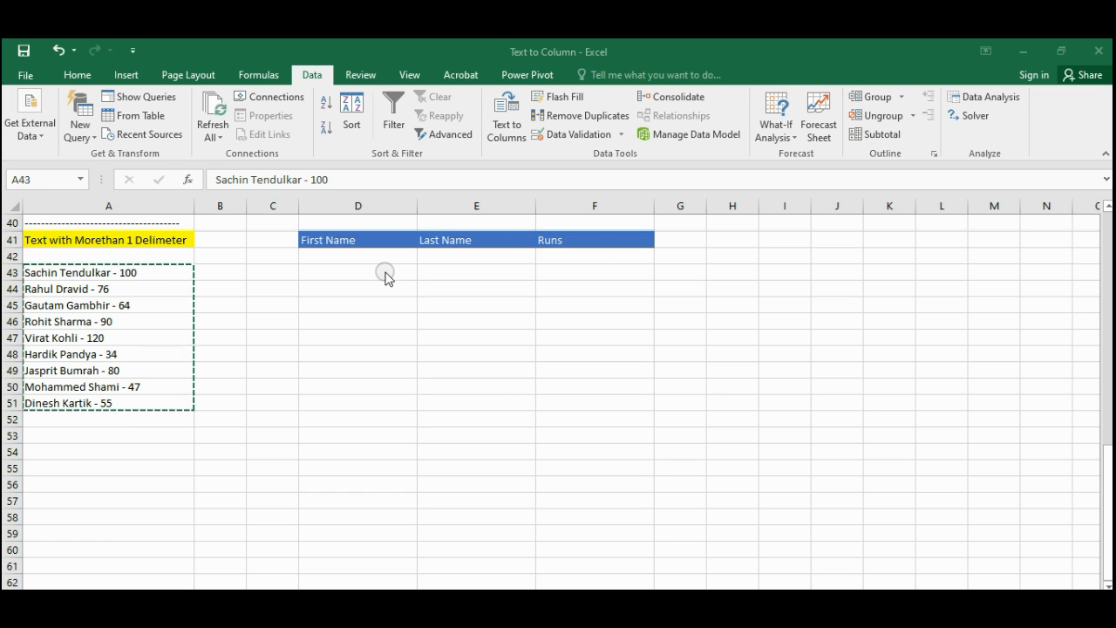
Step: Paste the copied names and runs from A43:A51 starting at D43 under the First Name header
key(ctrl+v)
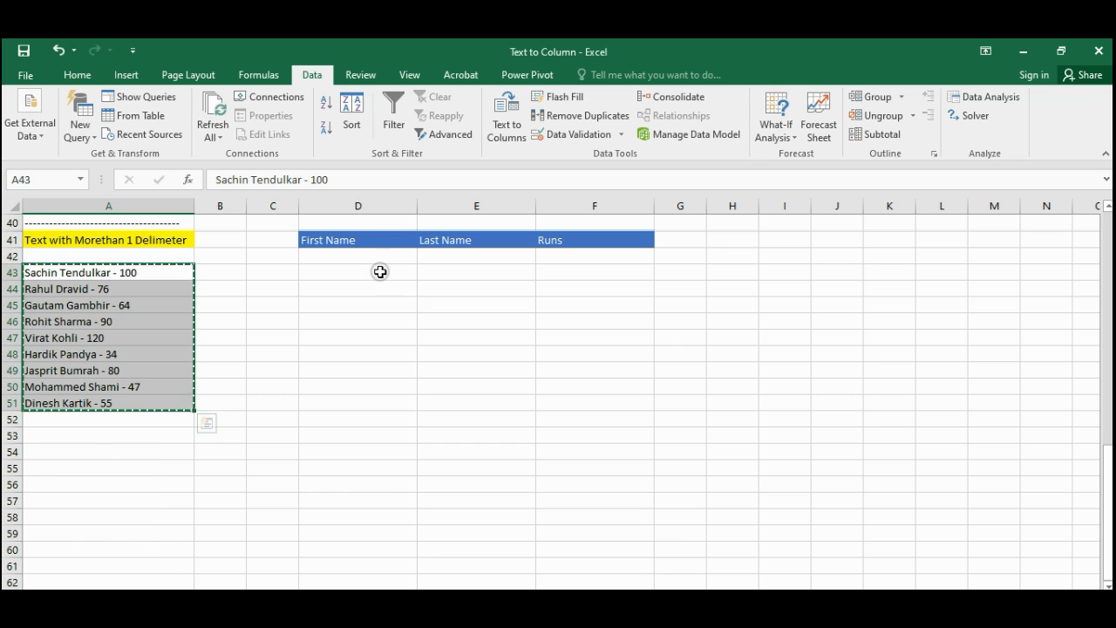
click(380, 272)
key(ctrl+v)
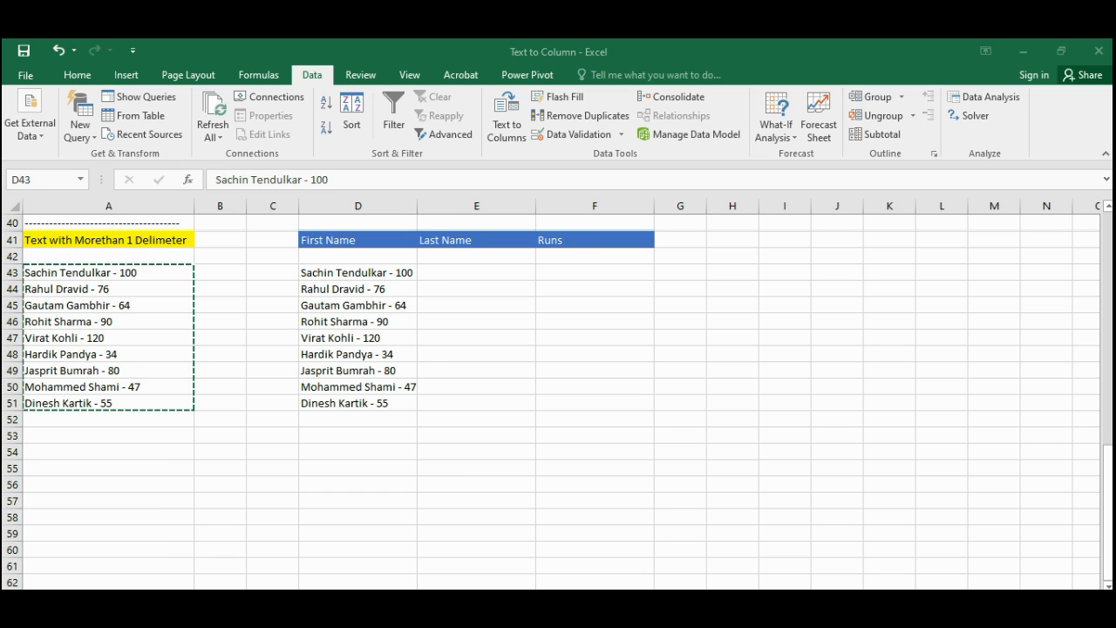
key(ctrl+v)
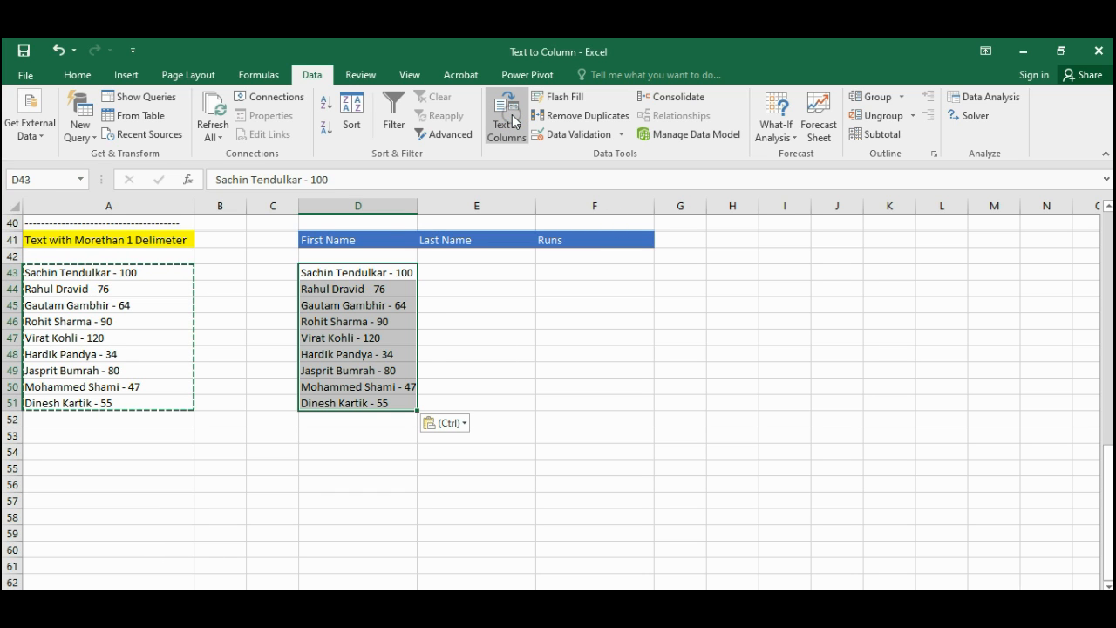
Step: Set the Text to Columns split of D43:D51 to Delimited by Space and Other "-", treating consecutive delimiters as one
click(511, 121)
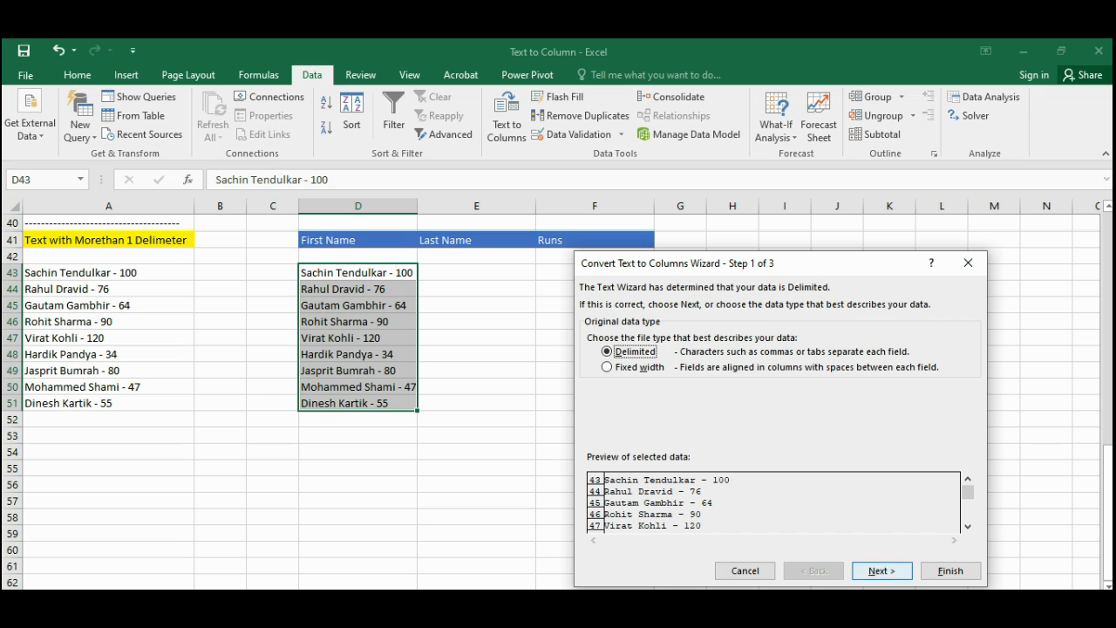
click(903, 570)
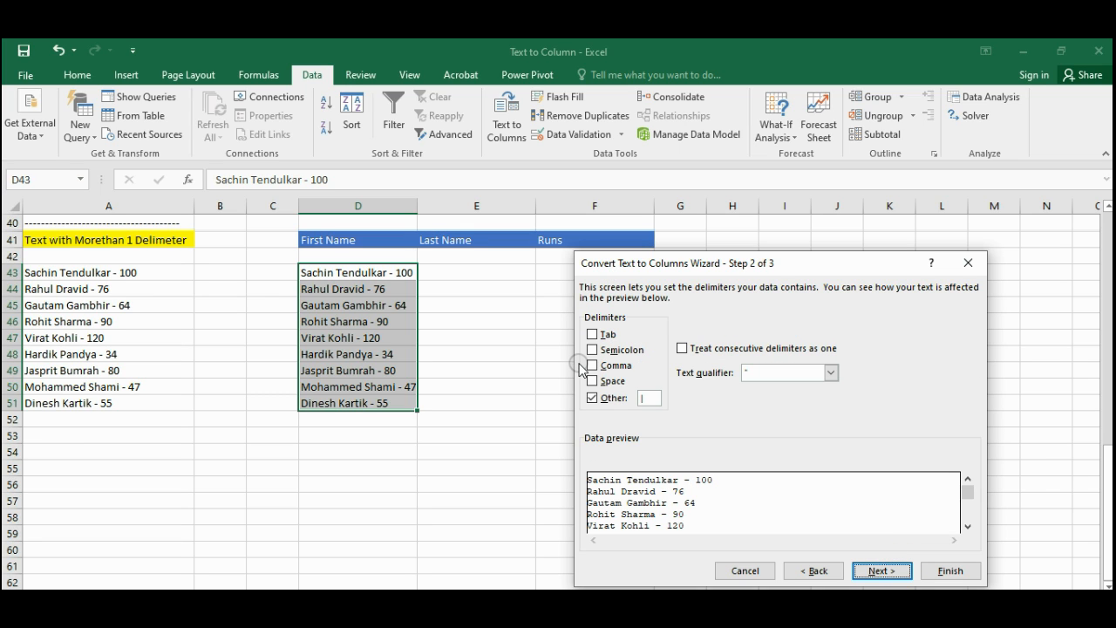
click(591, 380)
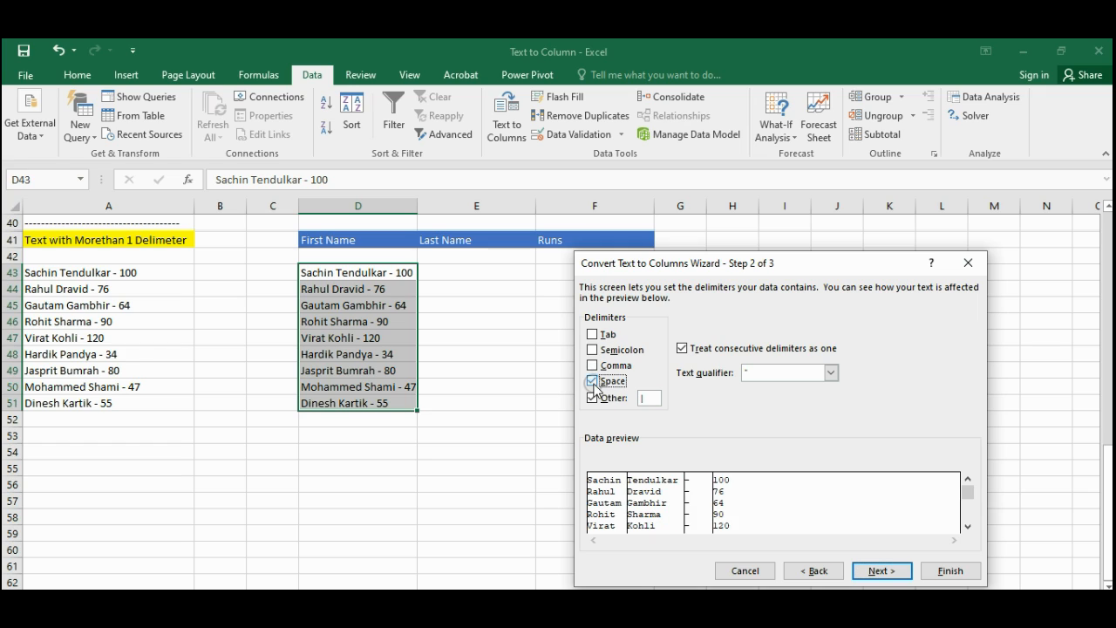
click(592, 398)
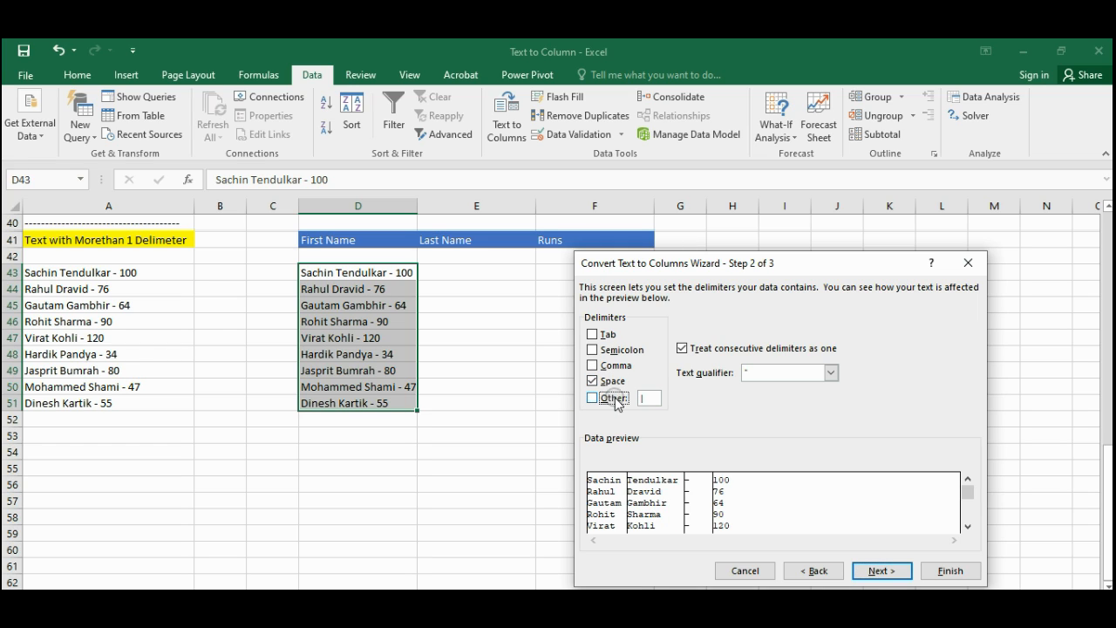
click(649, 398)
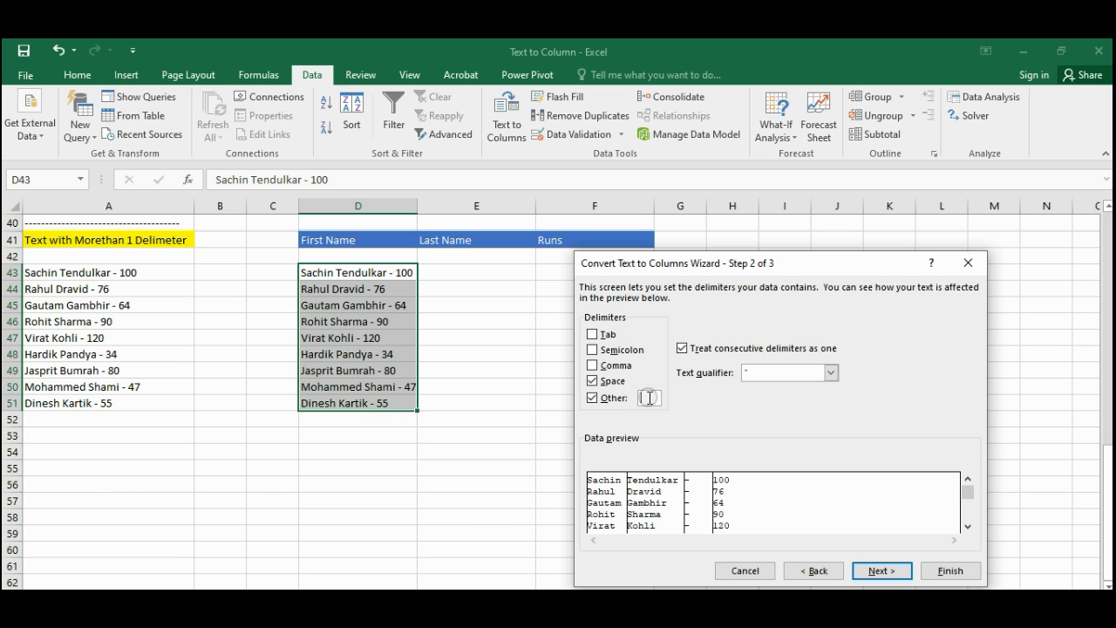
text(-)
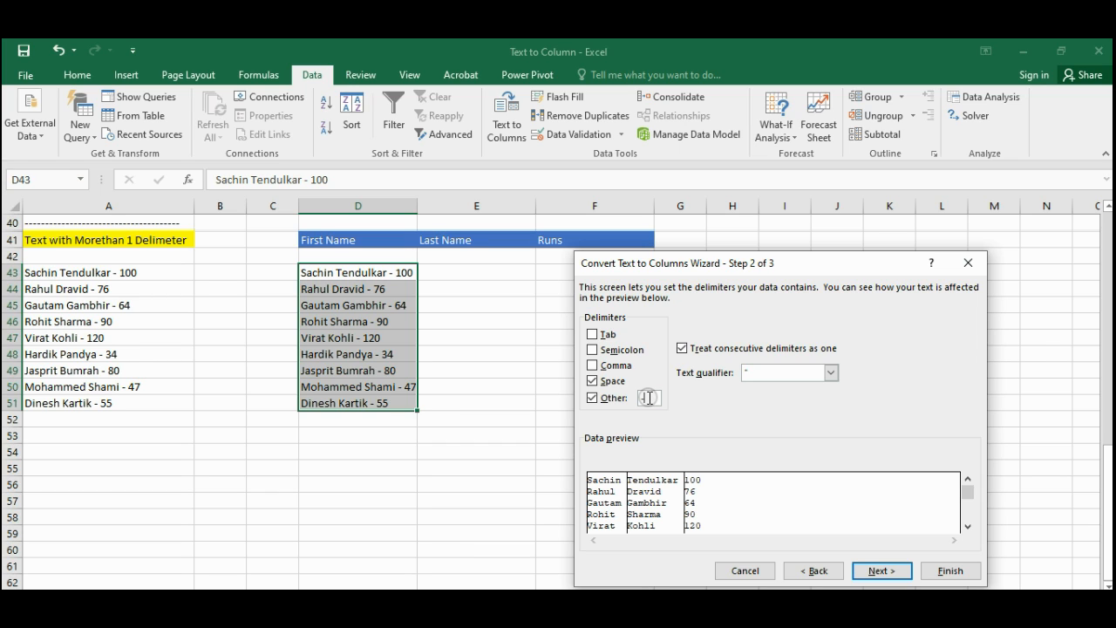
Step: Skip importing the last-name column, keep the other columns General, and finish the split with destination D43
click(871, 575)
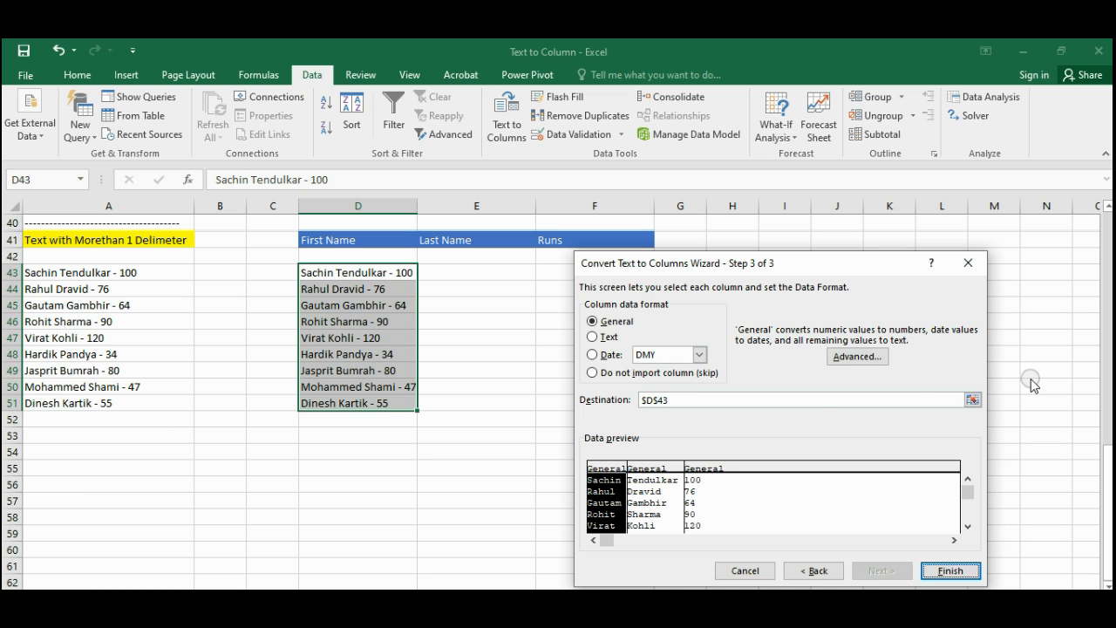
shift+click(785, 469)
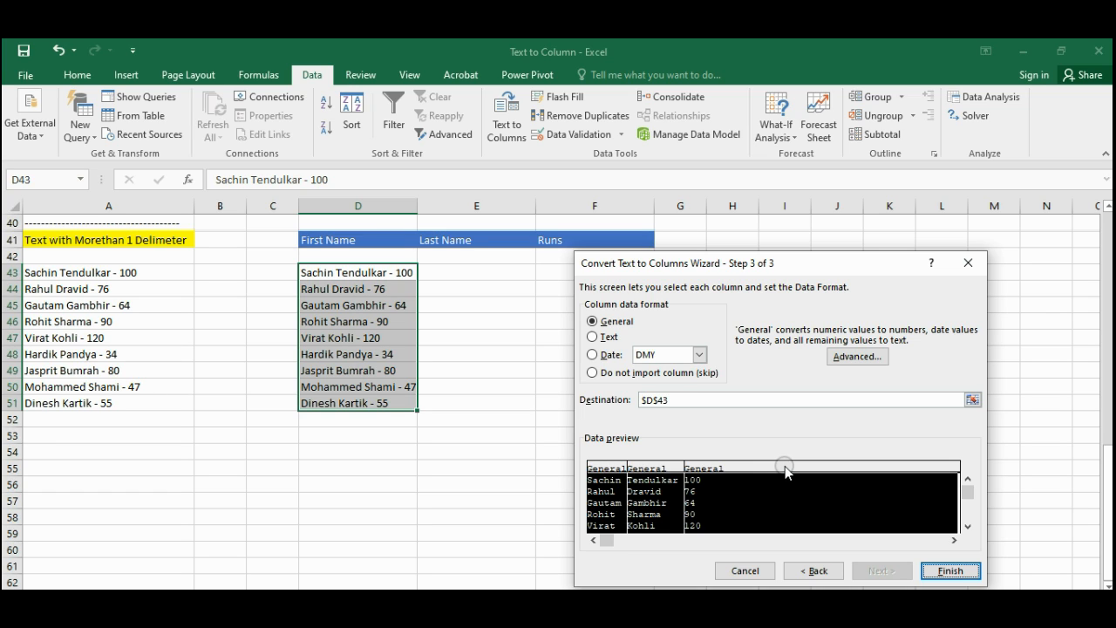
click(655, 469)
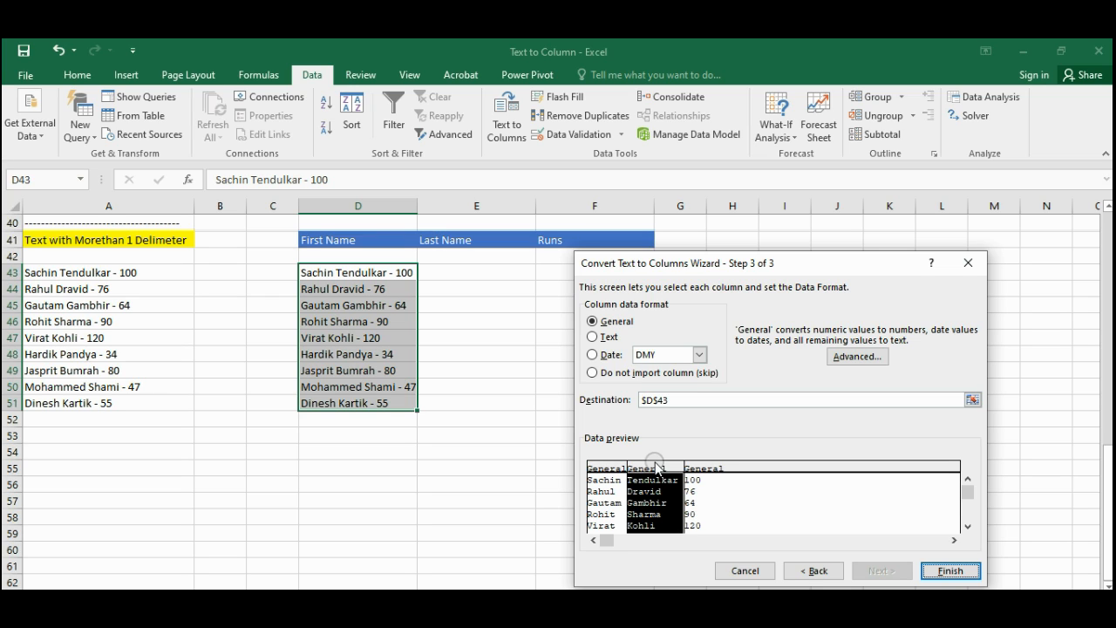
click(592, 373)
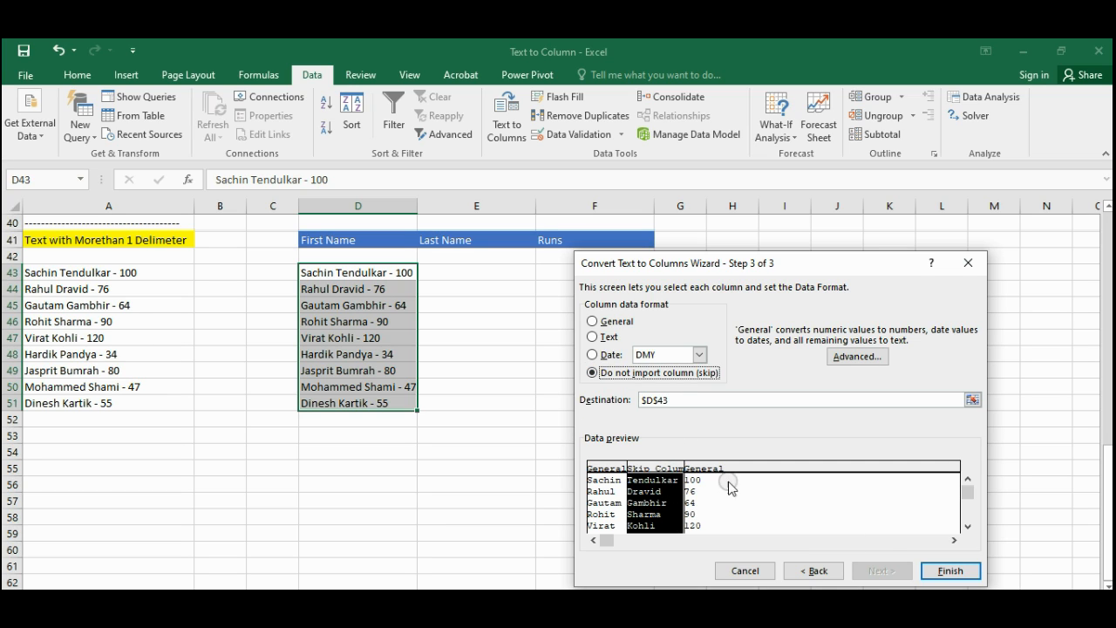
click(950, 571)
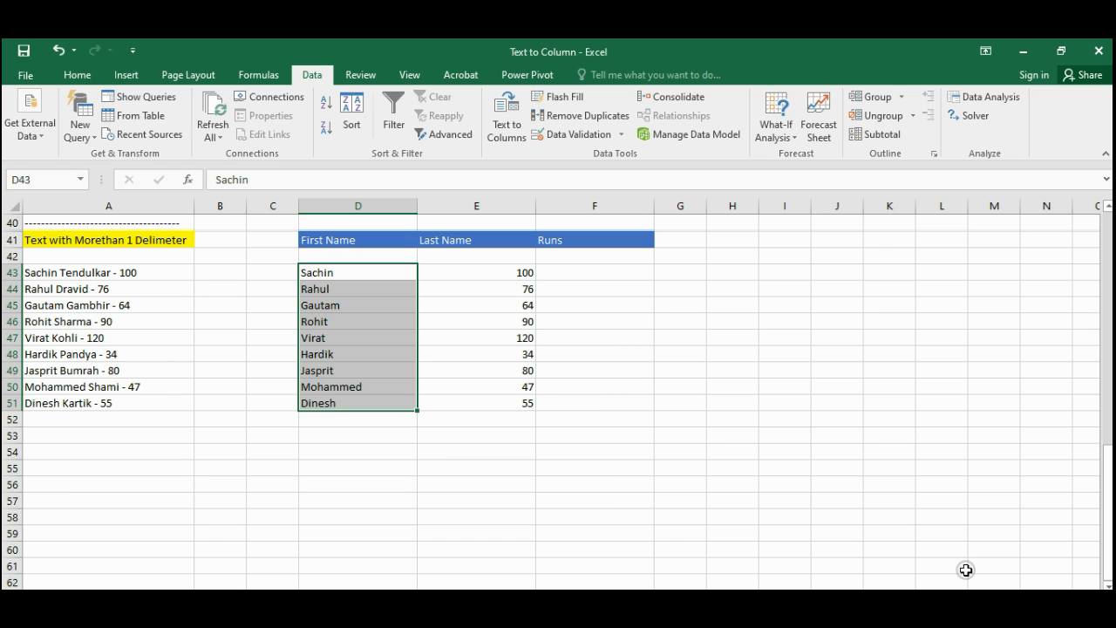
Step: Move the Runs header from F41 to E41, replacing the Last Name header
key(Up)
key(Up)
key(Right)
key(Right)
key(ctrl+c)
key(Left)
key(ctrl+v)
key(Right)
key(Left)
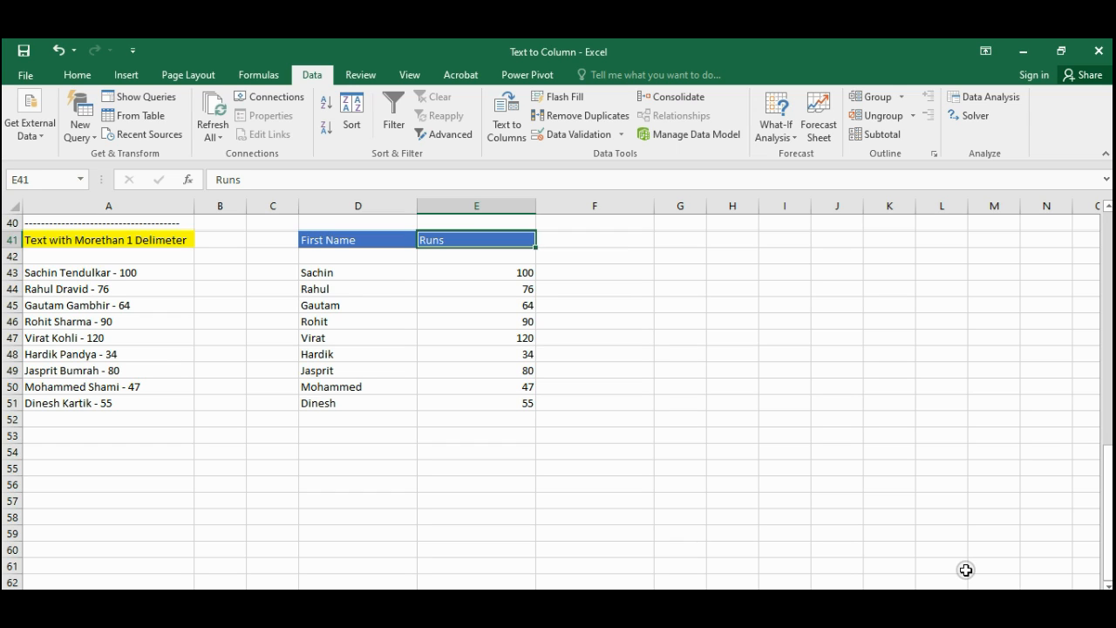